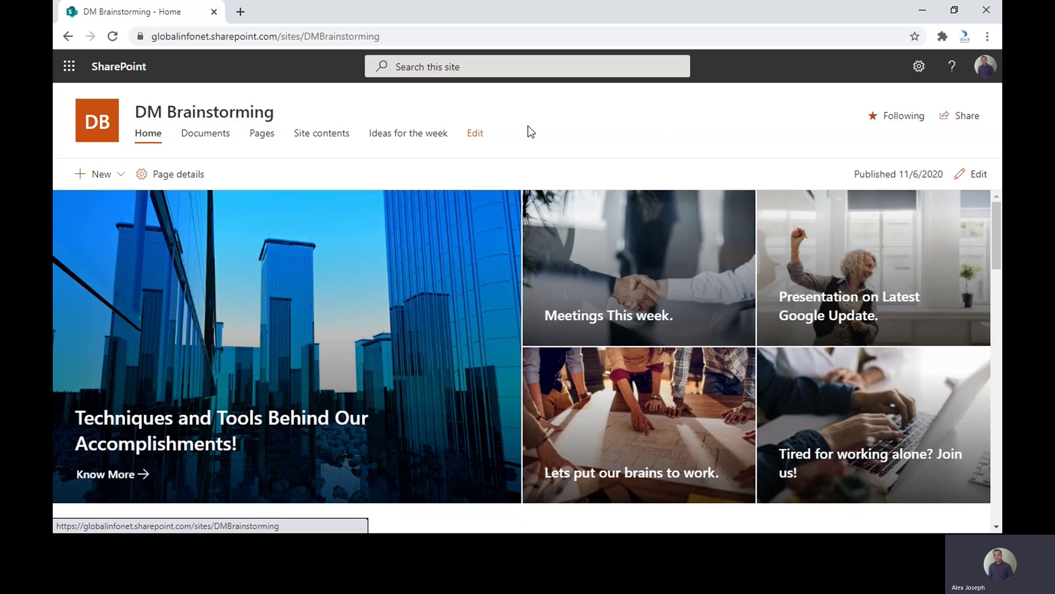
Open the Ideas for the week page and switch it into edit mode
left_click(422, 142)
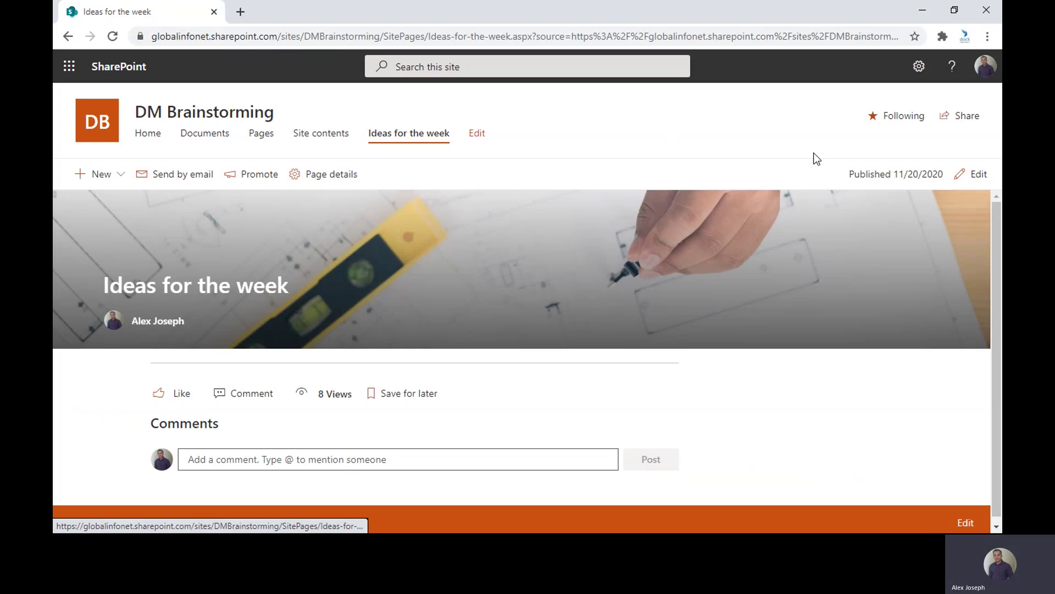
left_click(979, 180)
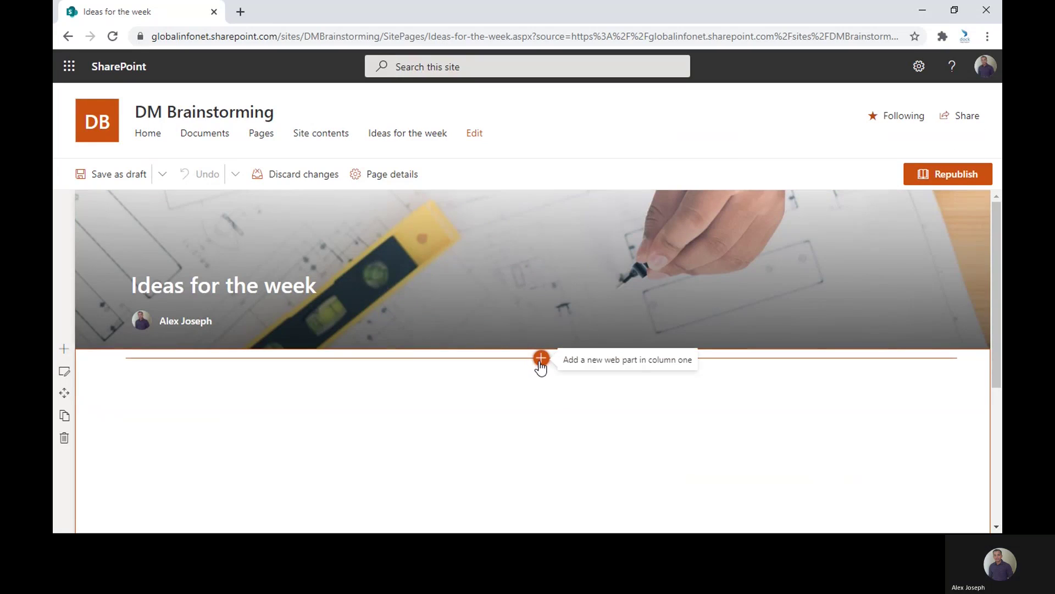
Search the web part toolbox for 'quick l' and insert Quick links below the title
left_click(541, 360)
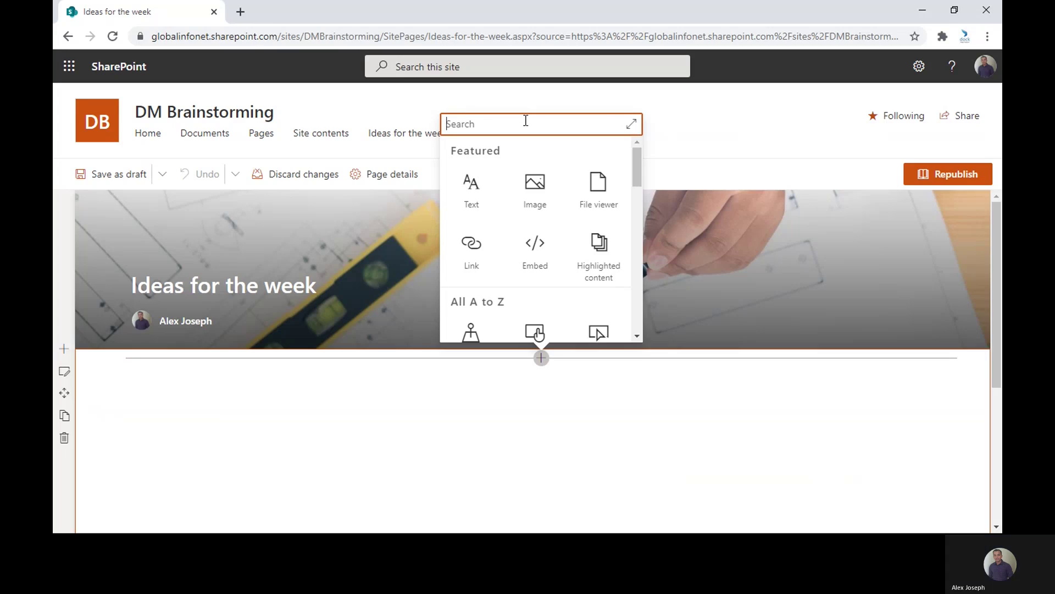
type("quick")
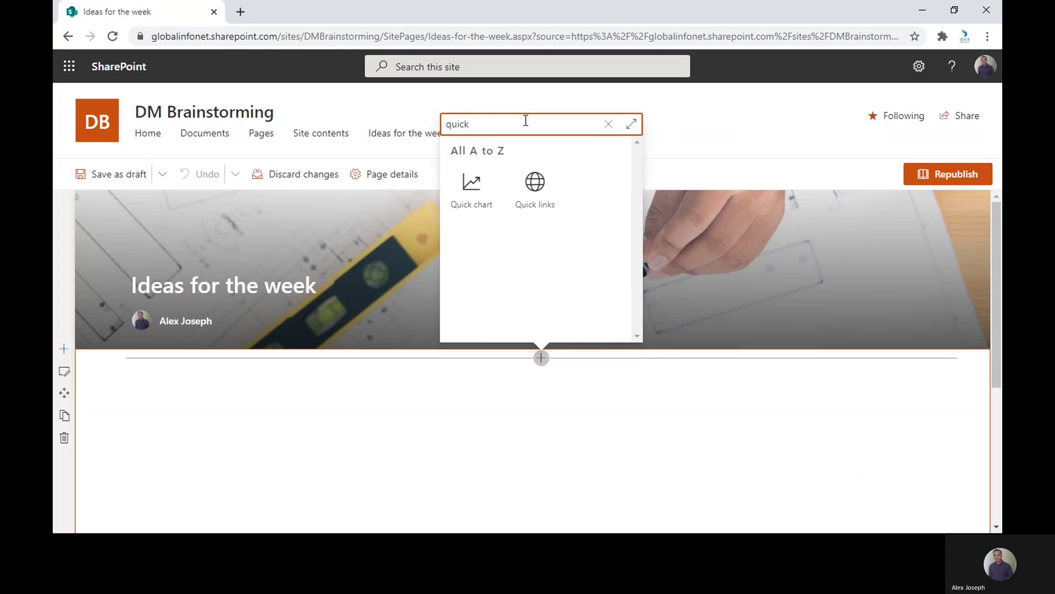
type(" l")
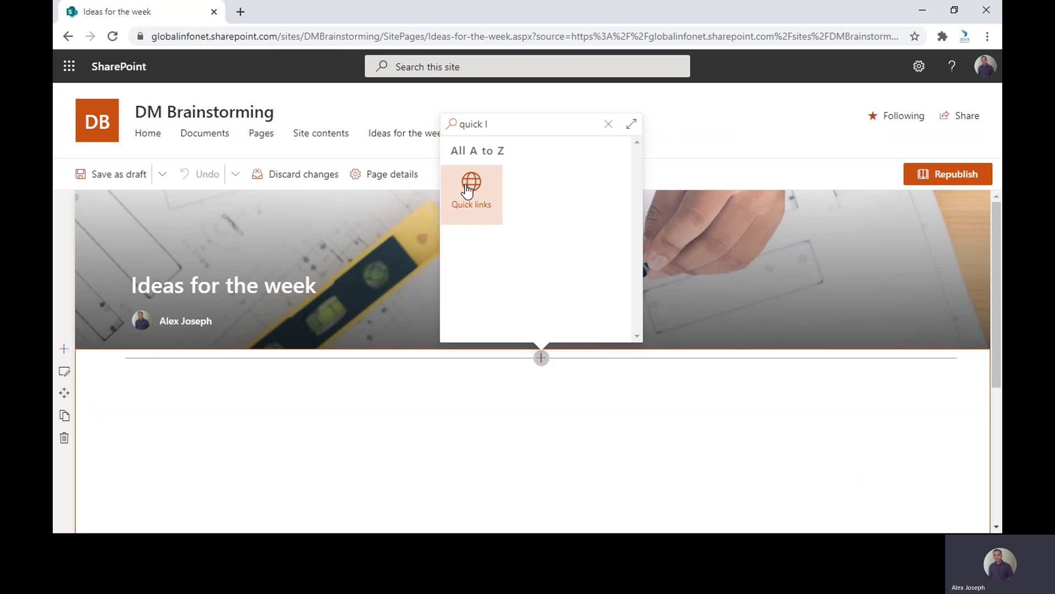
left_click(467, 189)
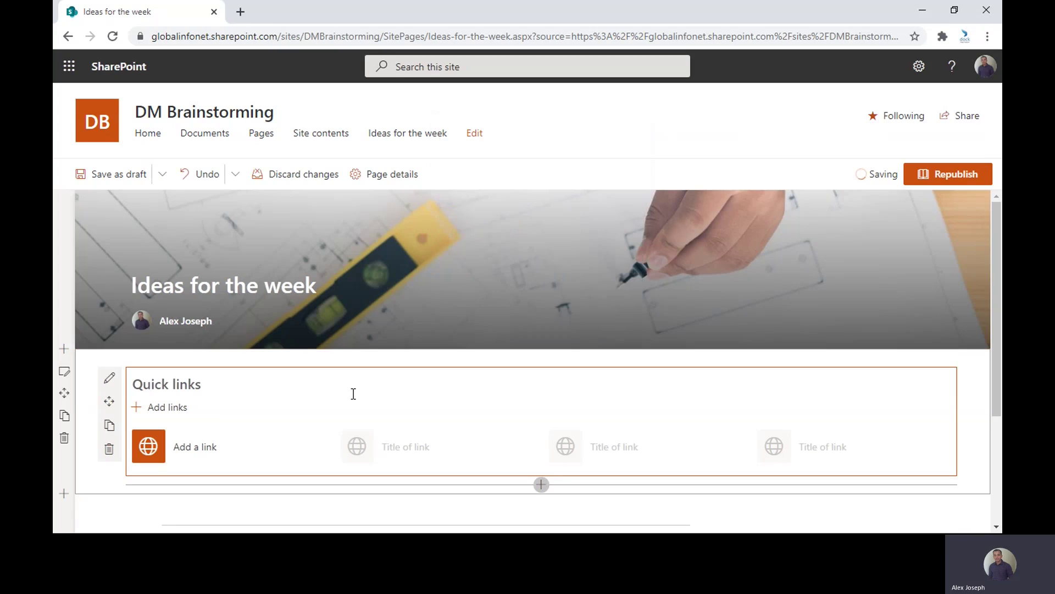
scroll(353, 394, "down", 1)
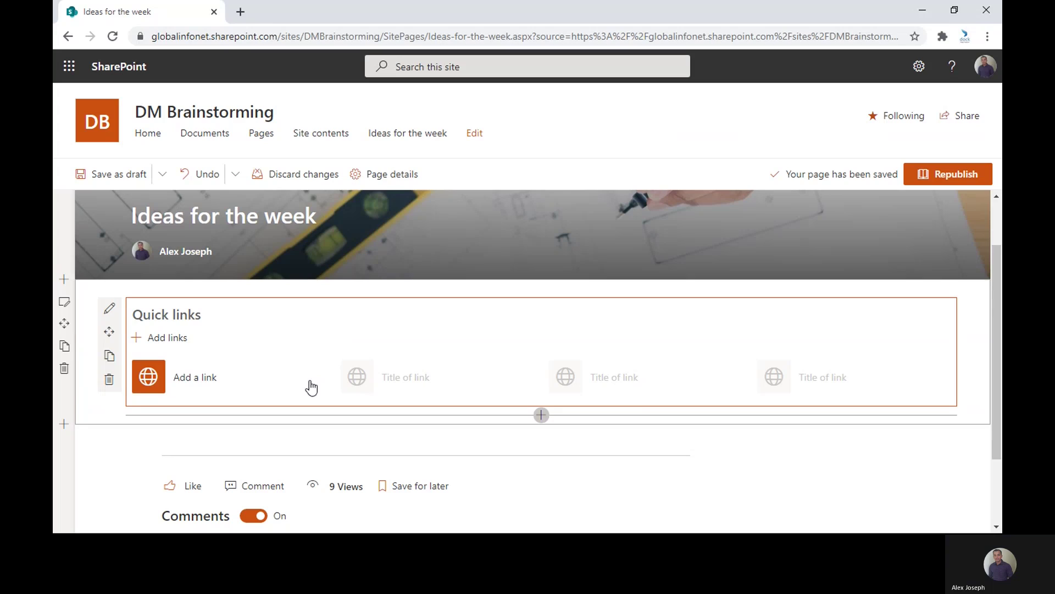
Browse the link picker's Stock images, OneDrive, Site, Upload and From a link sources
left_click(174, 385)
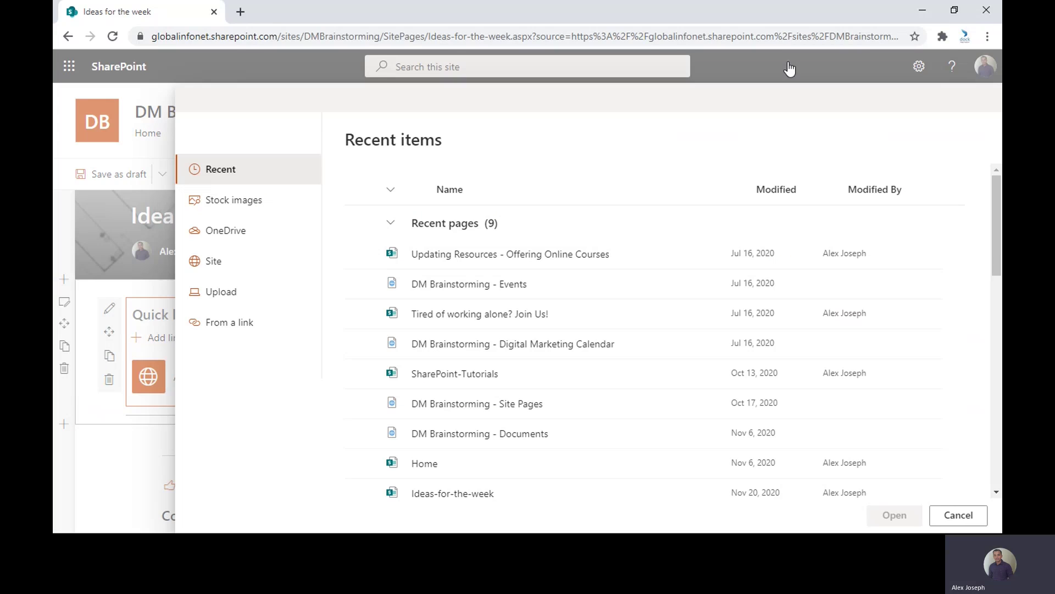
left_click(790, 69)
left_click(230, 384)
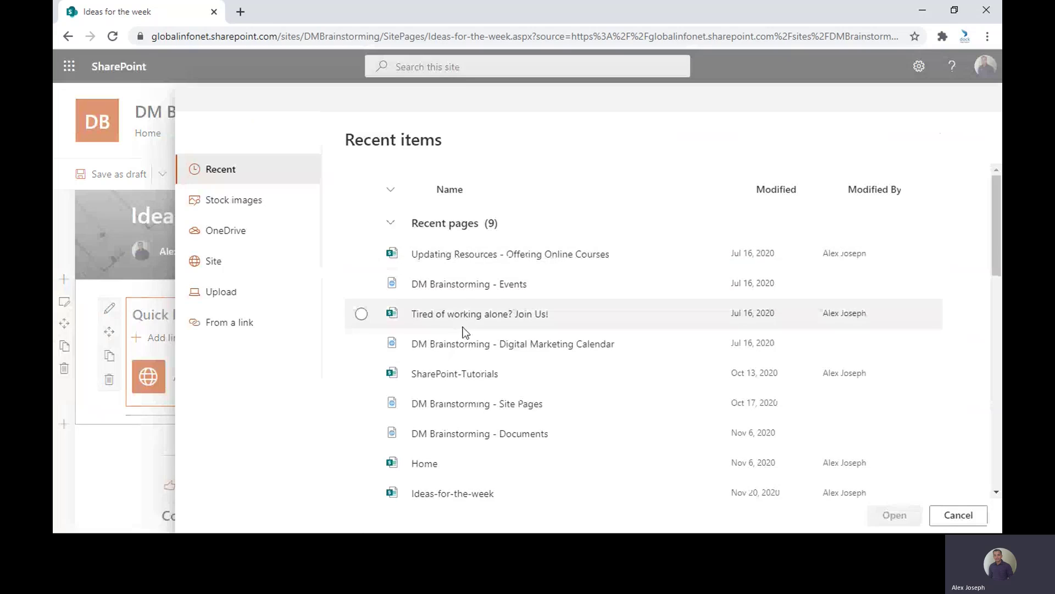
left_click(253, 205)
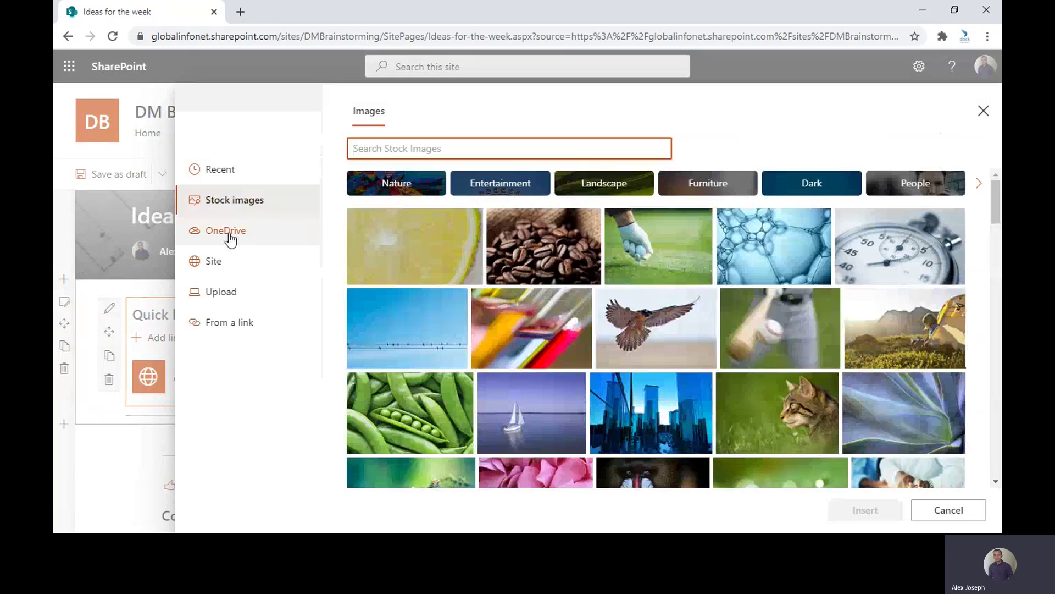
left_click(230, 239)
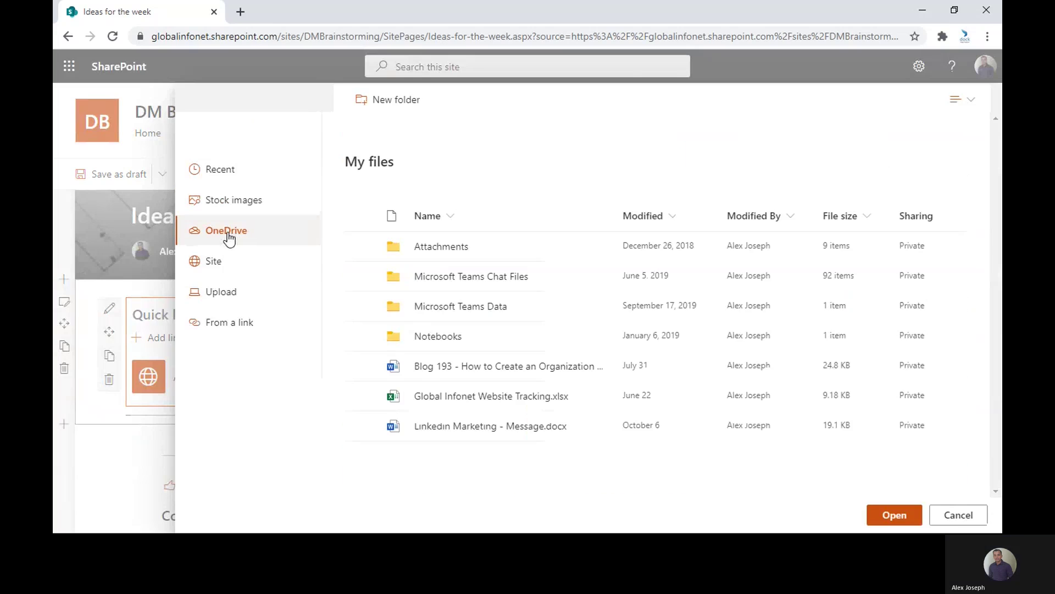
left_click(213, 261)
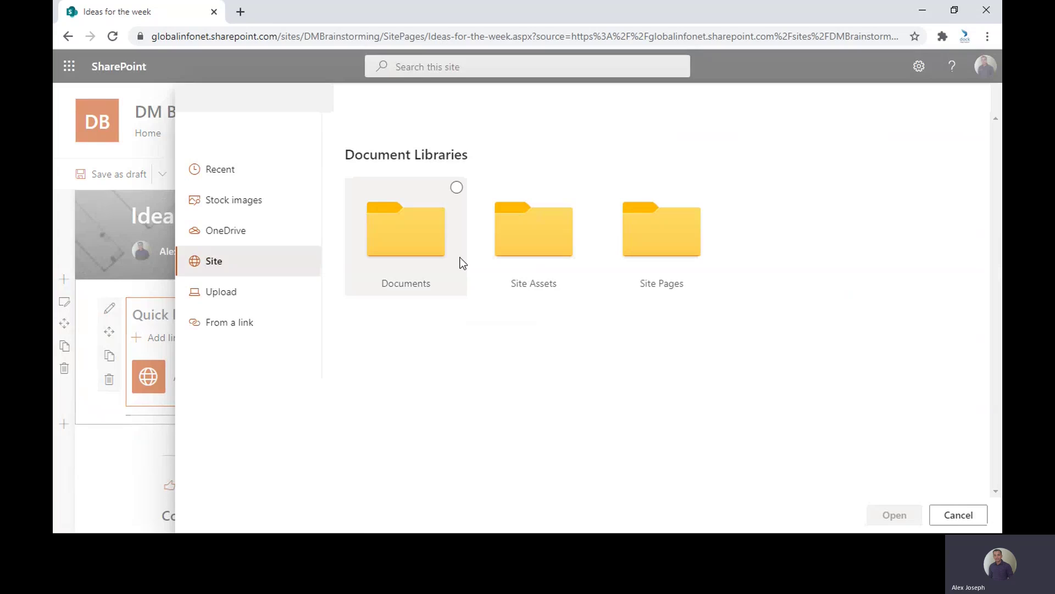
left_click(222, 295)
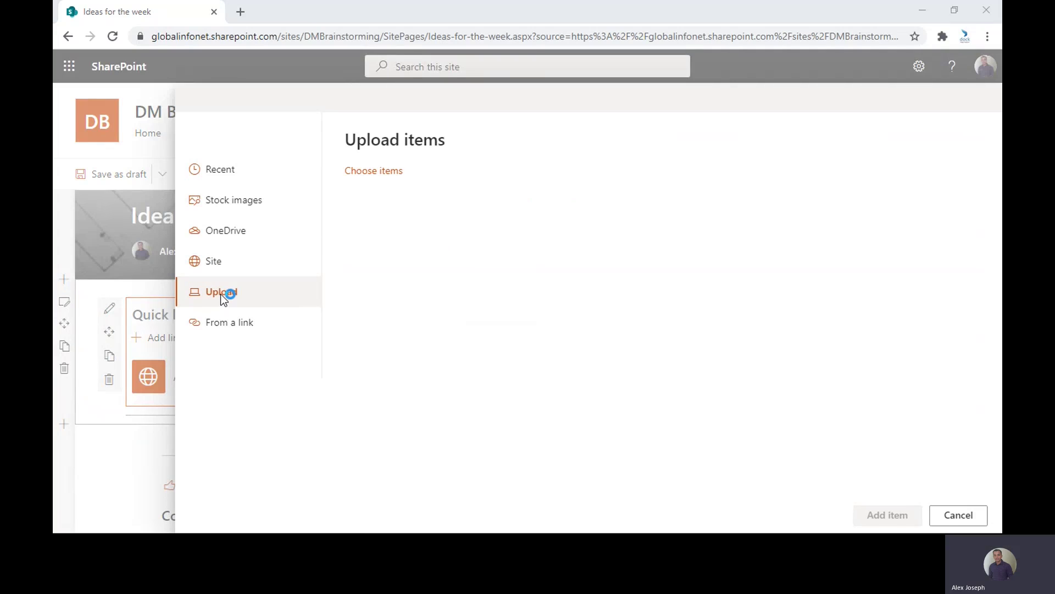
left_click(222, 292)
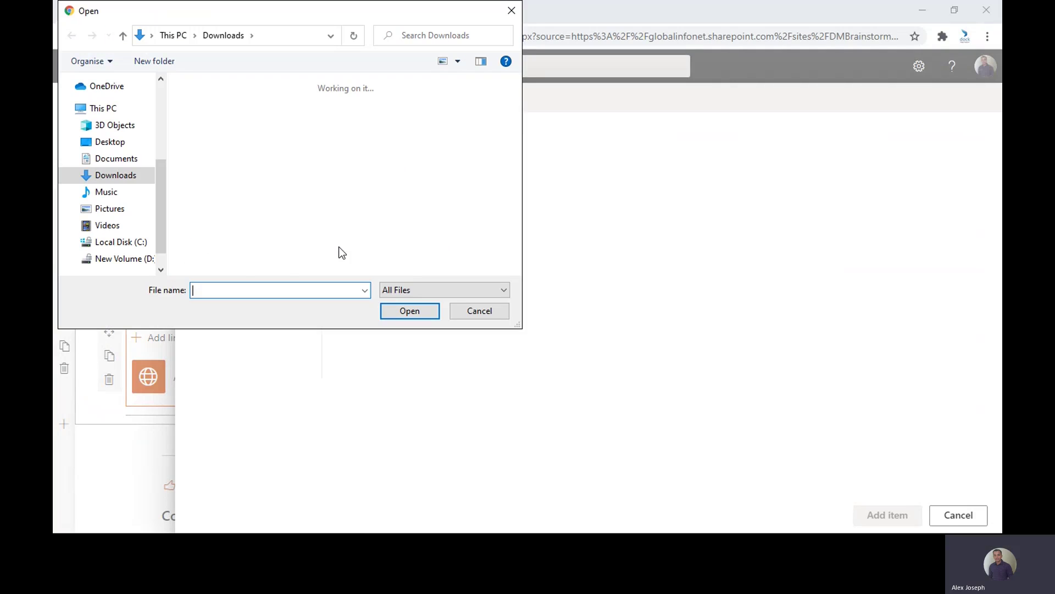
left_click(474, 309)
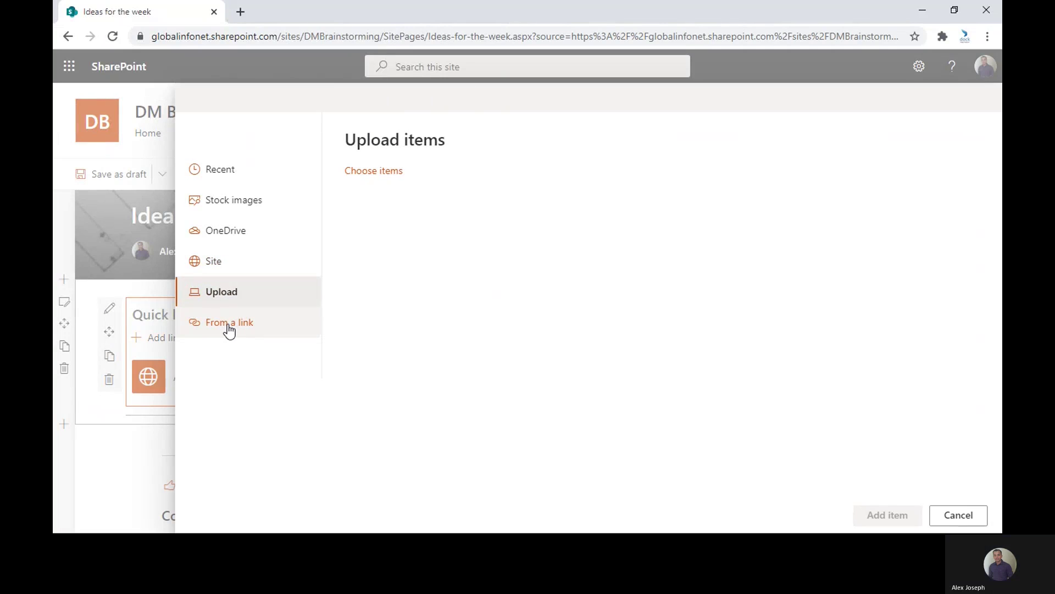
left_click(230, 325)
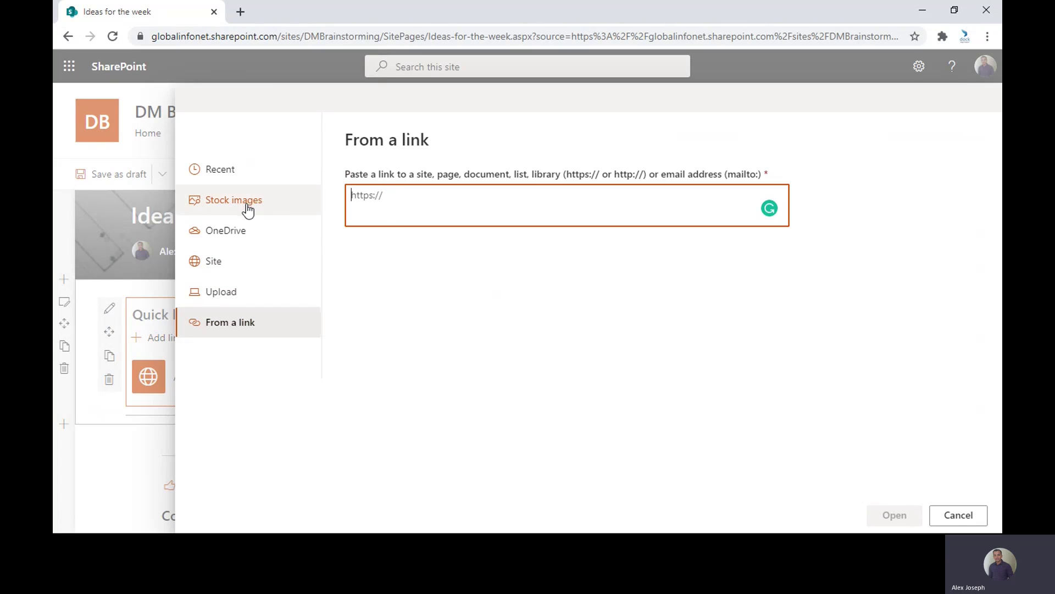
Select the Time entry report under Recent documents
left_click(226, 168)
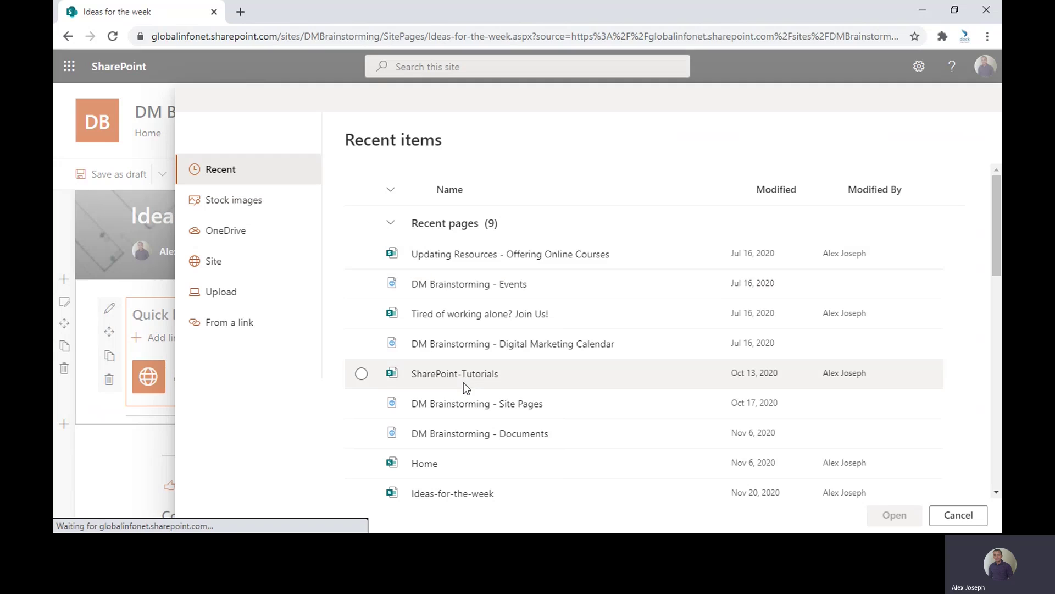
scroll(468, 389, "down", 3)
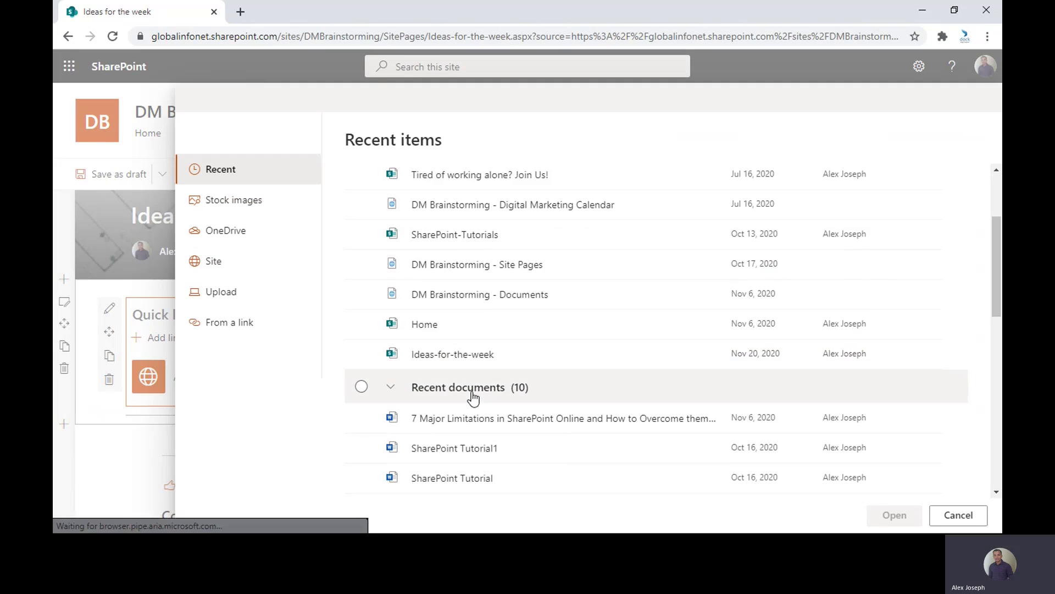
scroll(473, 398, "down", 1)
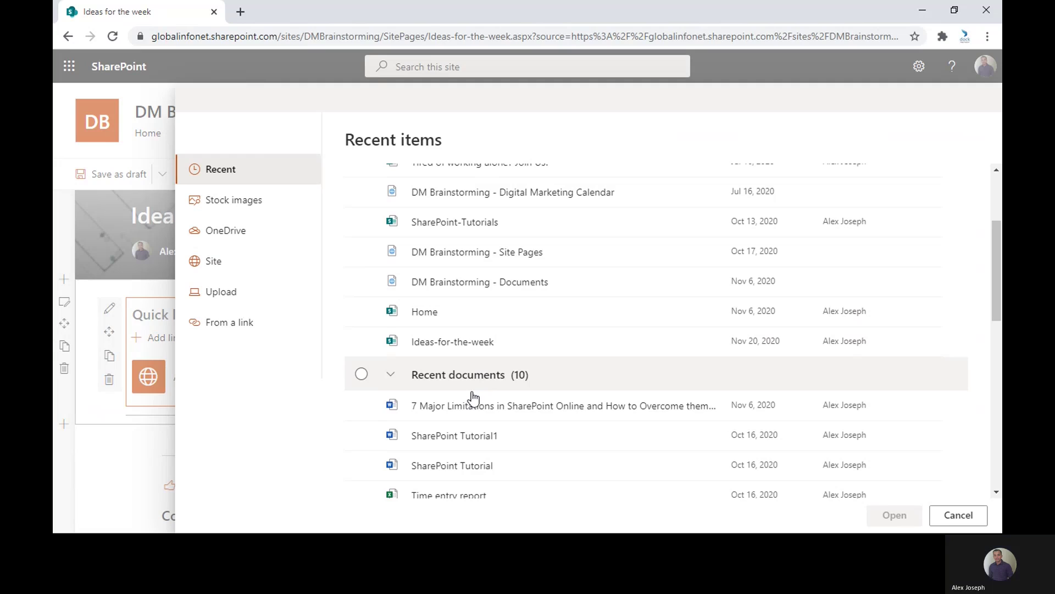
scroll(473, 397, "down", 2)
left_click(473, 369)
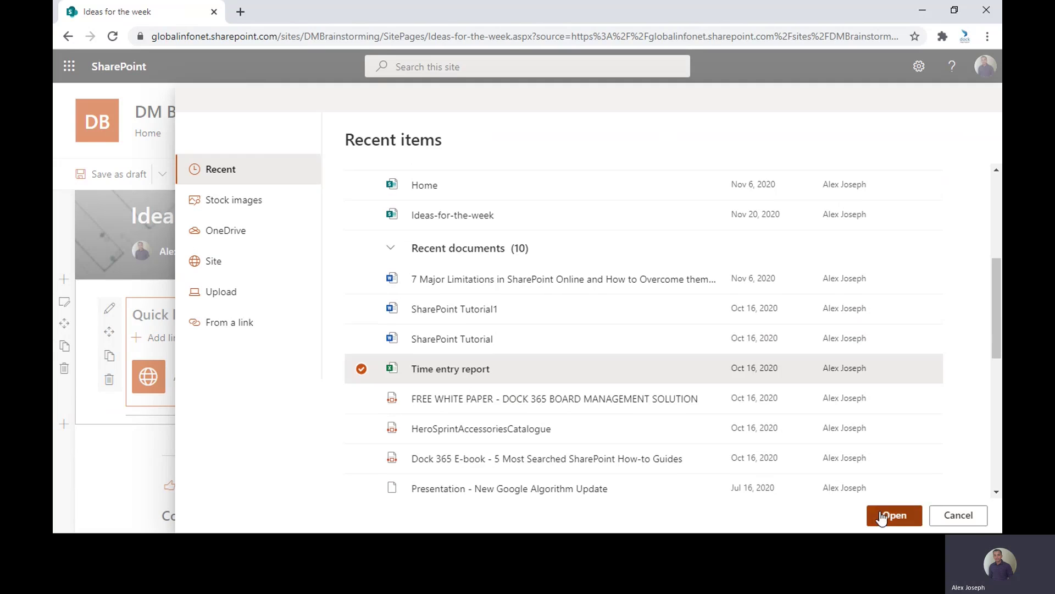
Confirm the Time entry report link, add the birds-on-power-lines stock photo, and drag the web part
left_click(881, 517)
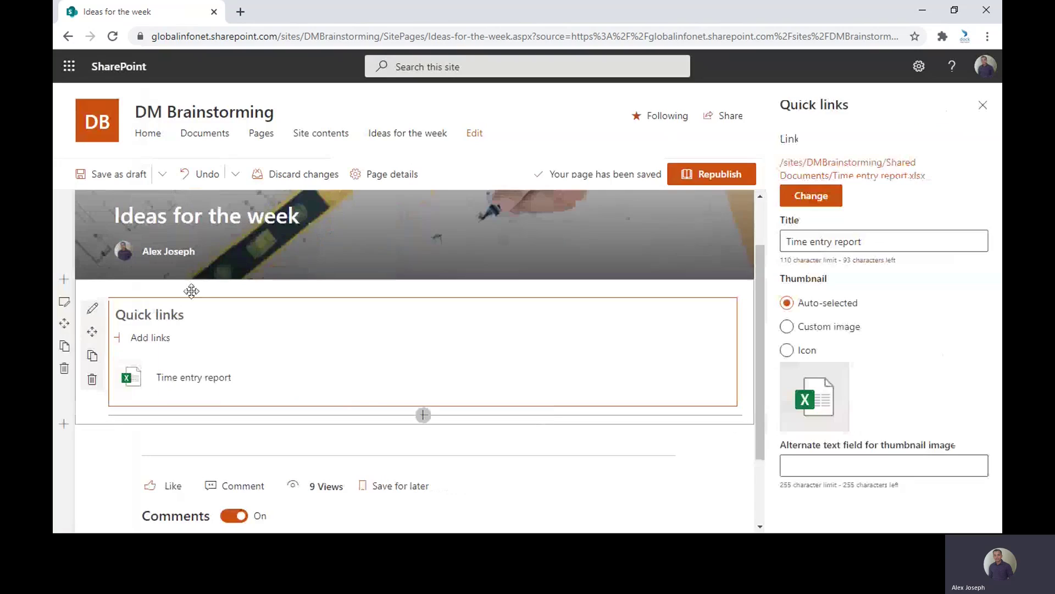
left_click(138, 339)
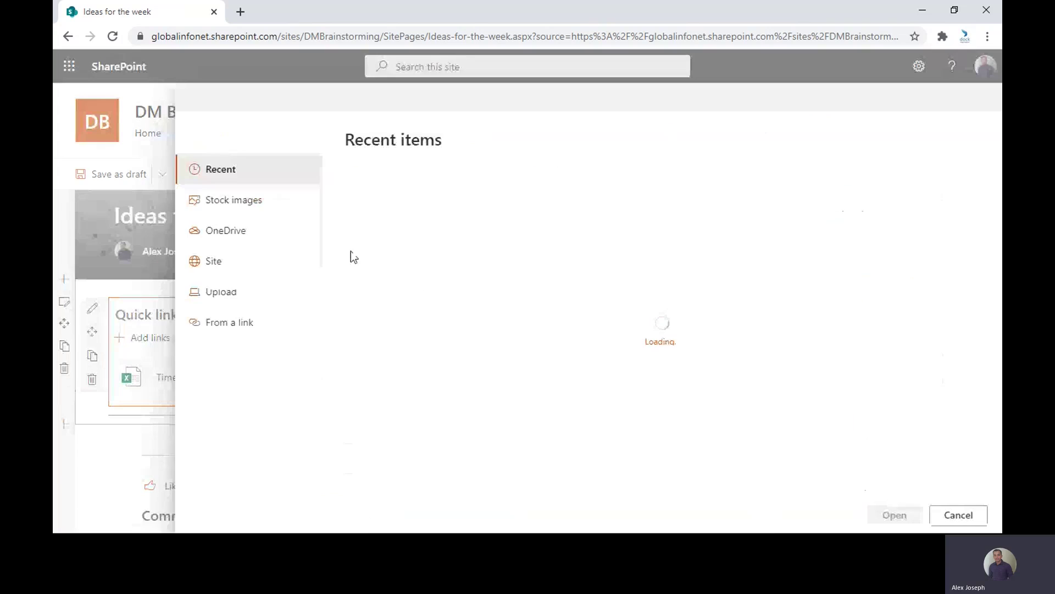
left_click(246, 202)
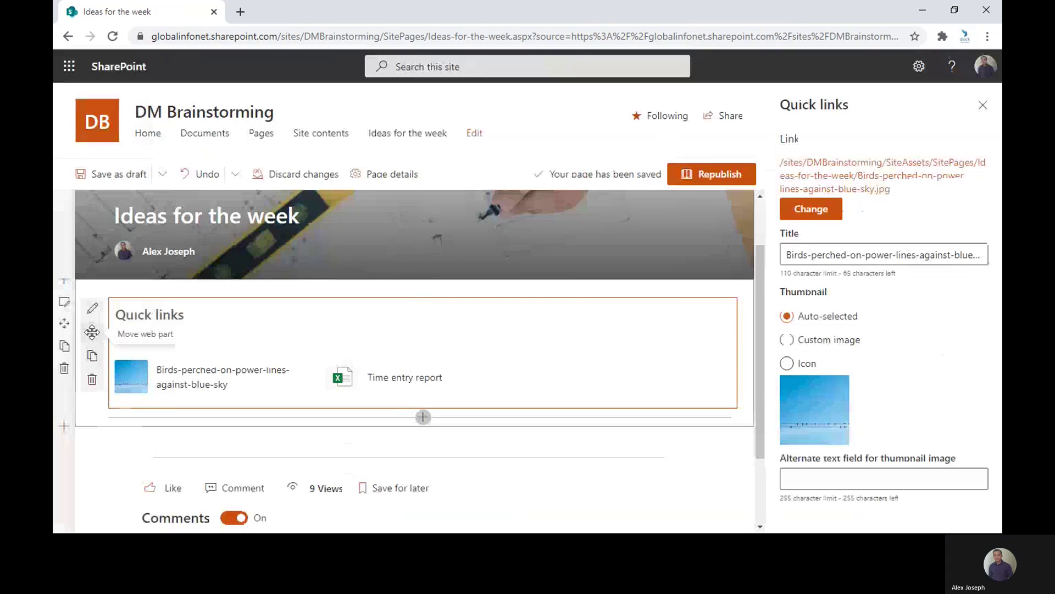
left_click_drag(92, 331, 286, 233)
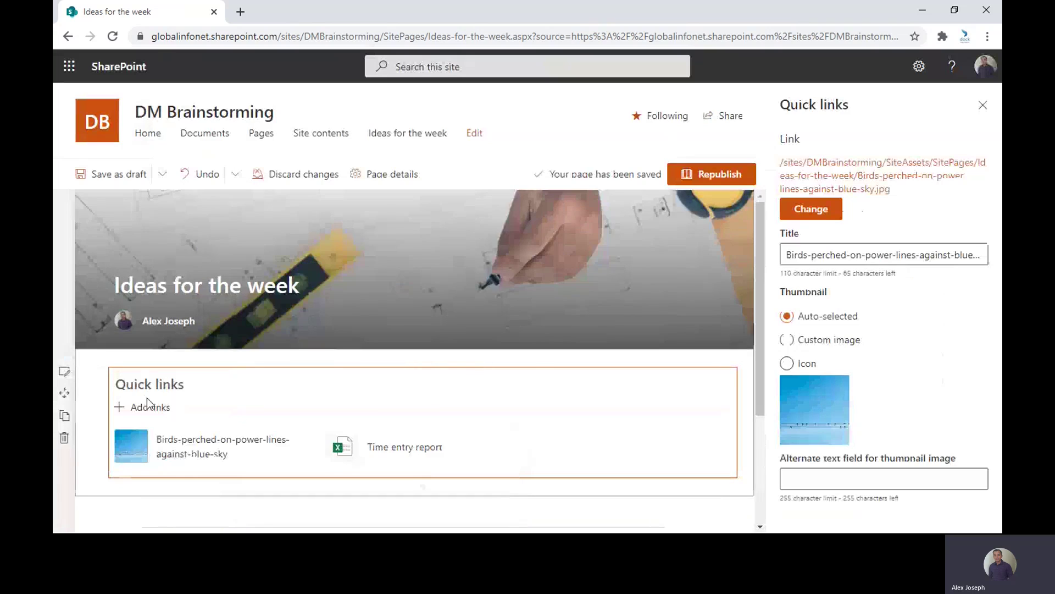
scroll(201, 376, "down", 1)
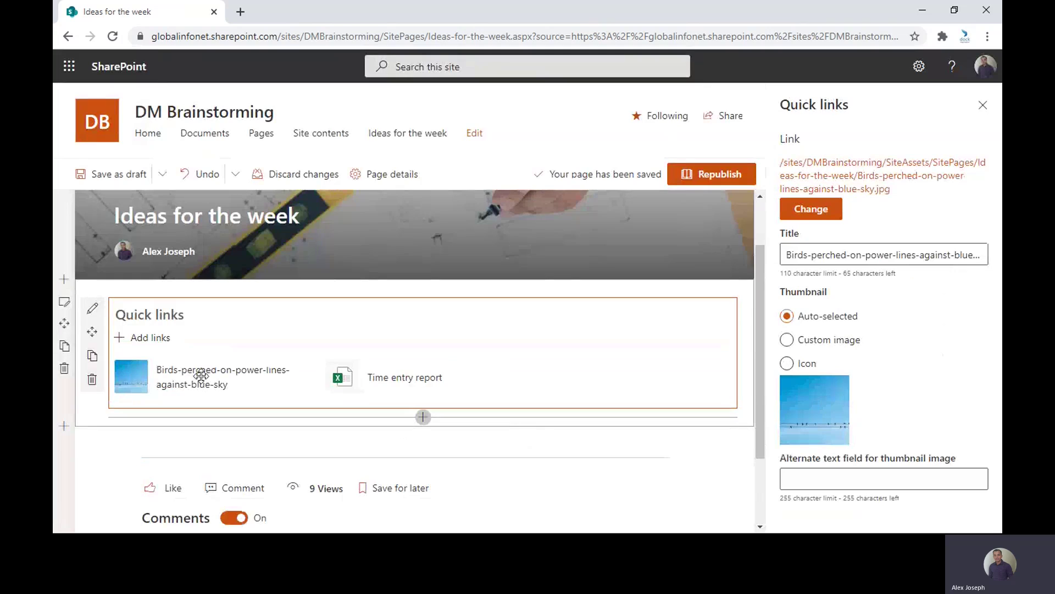
Edit the Time entry report link's title and alternate text, then republish the page
left_click(457, 377)
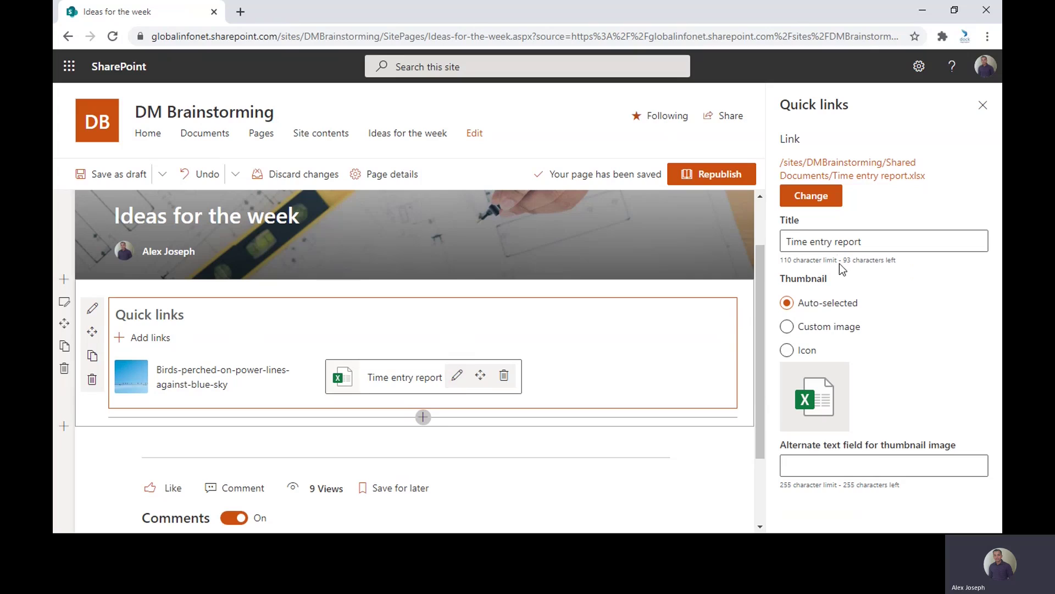
left_click(841, 240)
left_click_drag(876, 240, 813, 252)
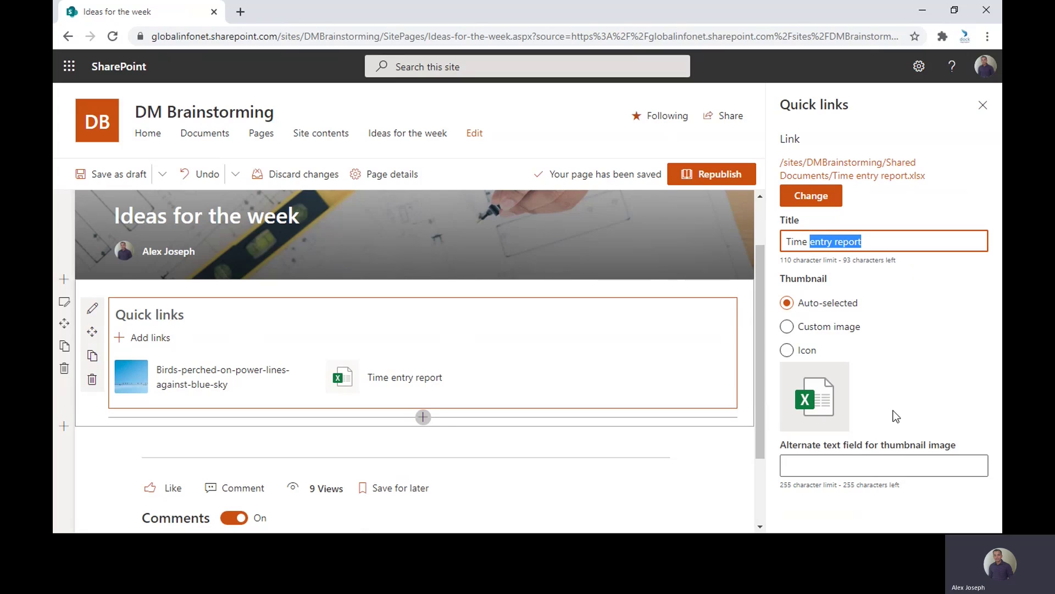
left_click(819, 469)
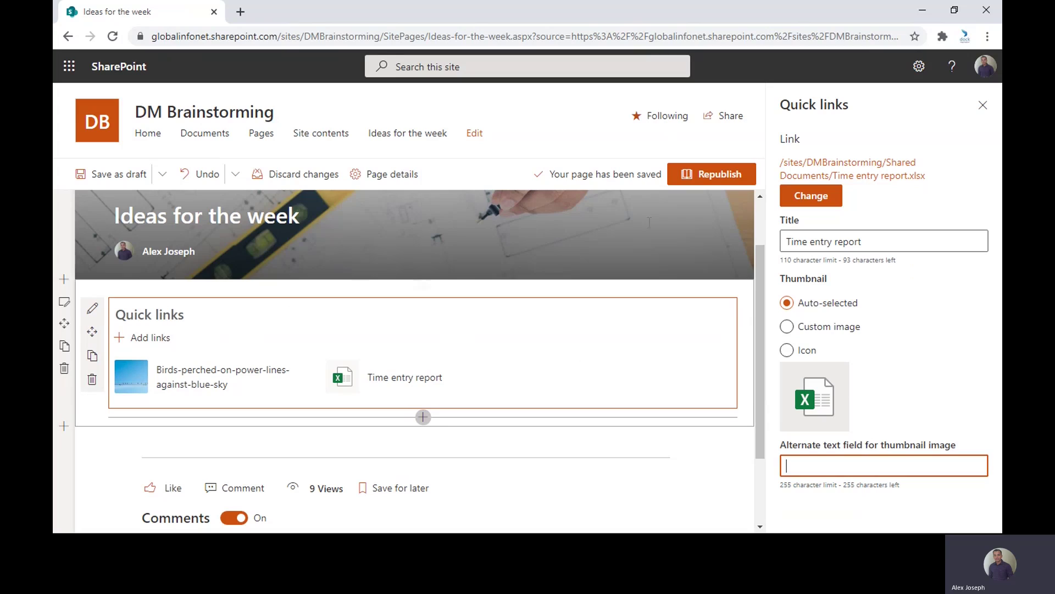
left_click(724, 182)
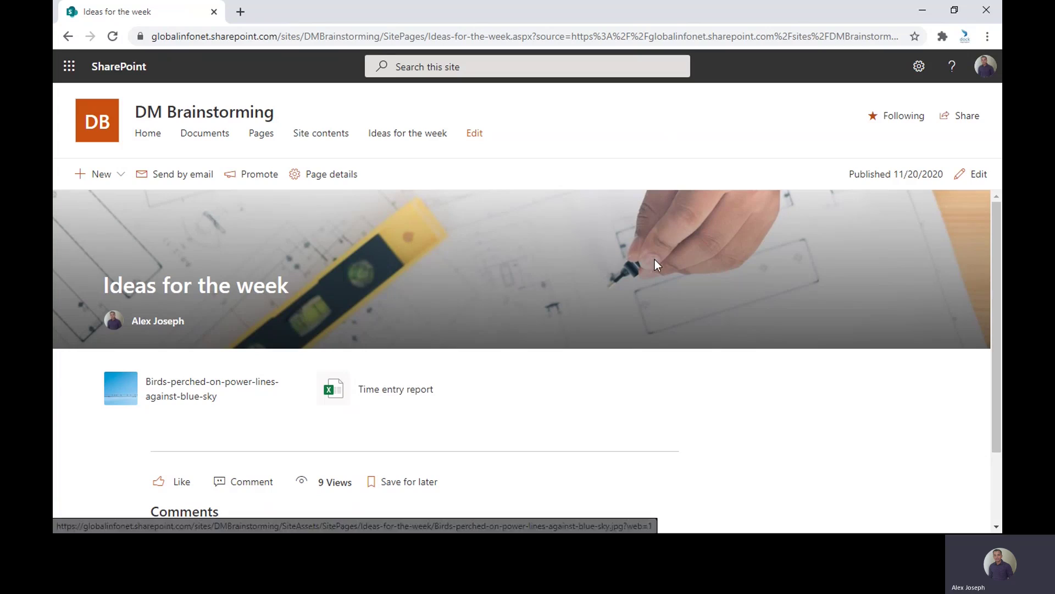
Put the Ideas for the week page back into edit mode
left_click(978, 177)
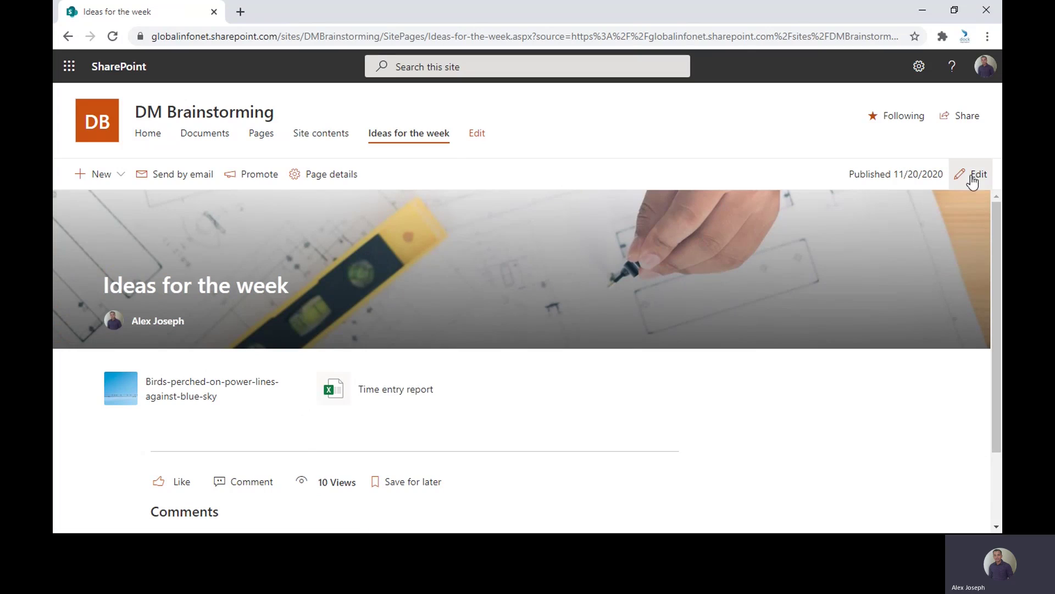
left_click(979, 177)
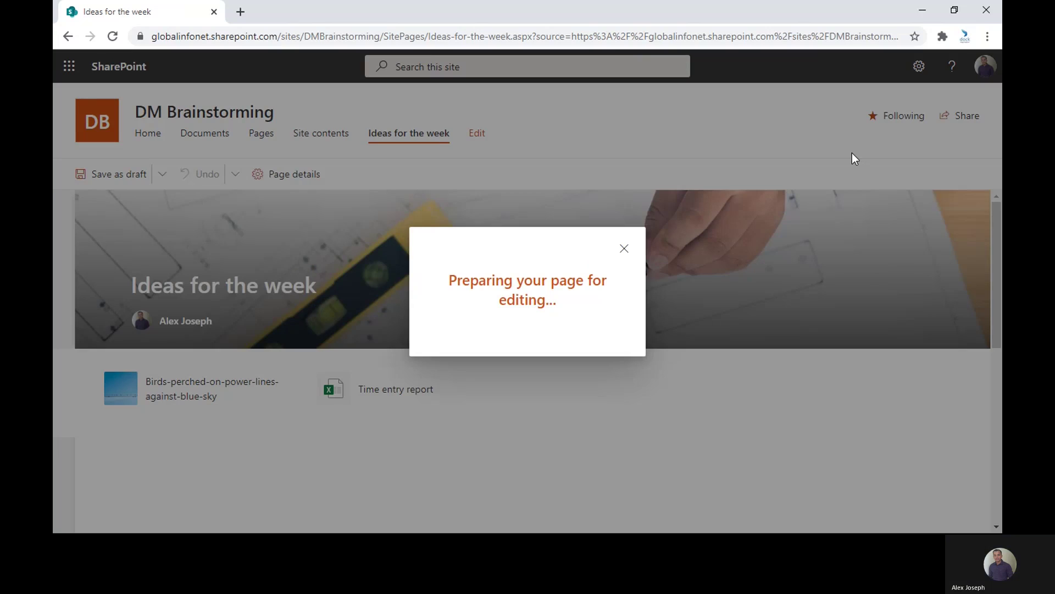
scroll(667, 410, "down", 3)
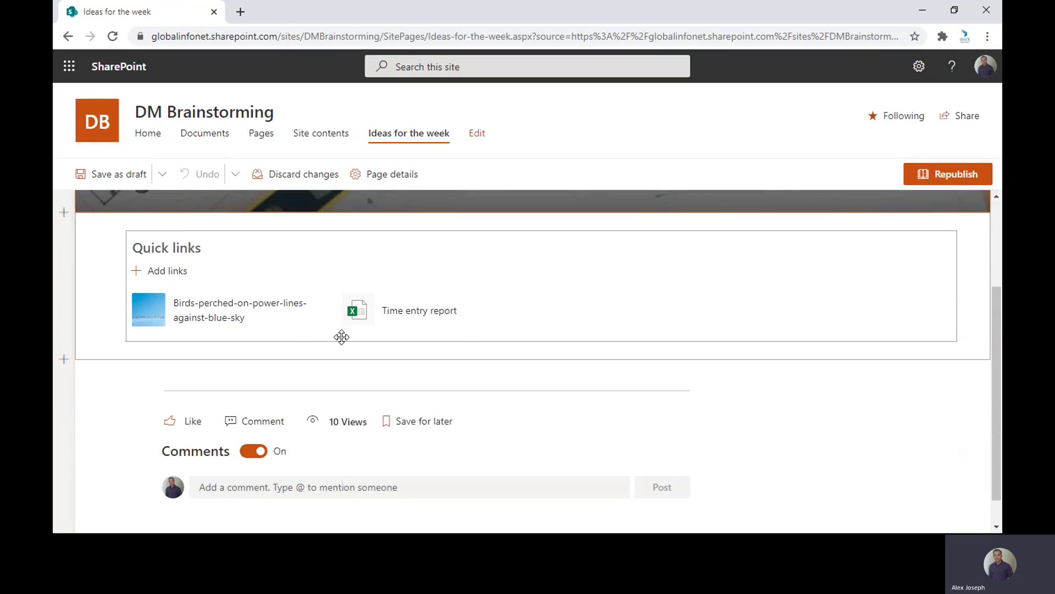
scroll(118, 396, "up", 1)
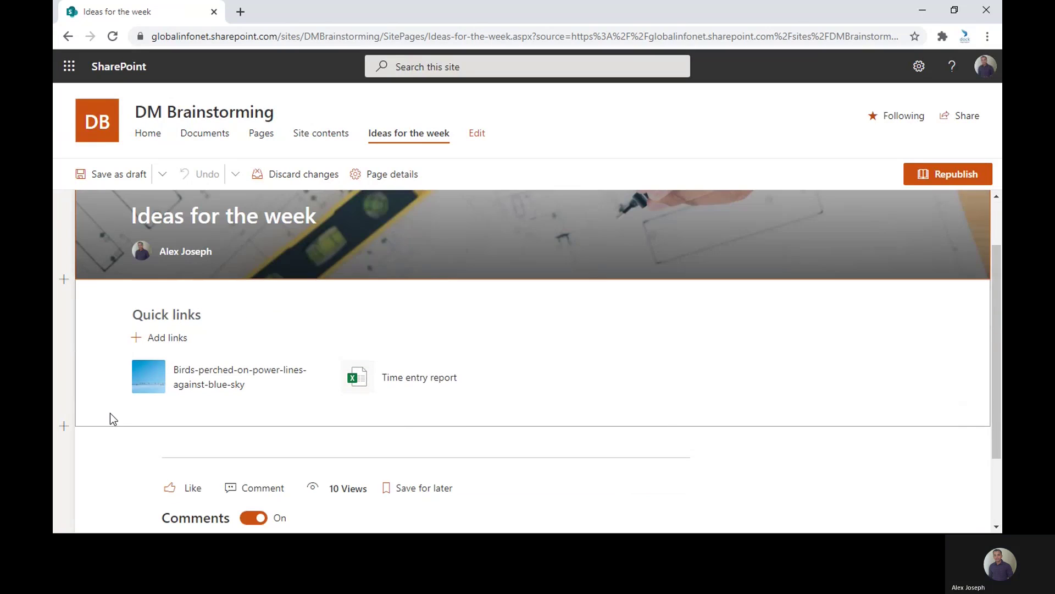
scroll(110, 414, "down", 1)
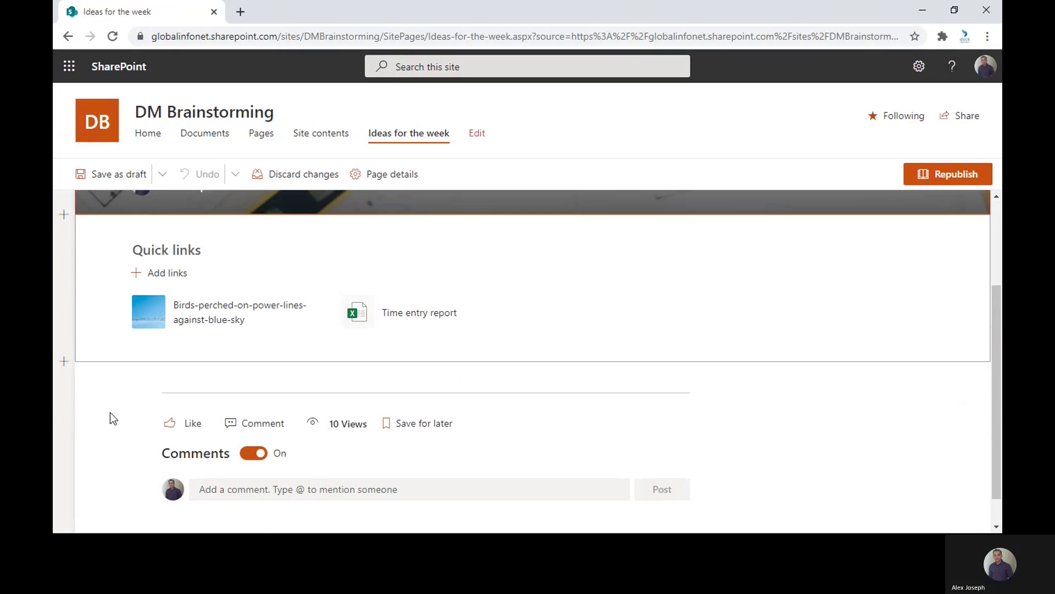
Add a one-column section below Quick links holding a Highlighted content web part
left_click(63, 358)
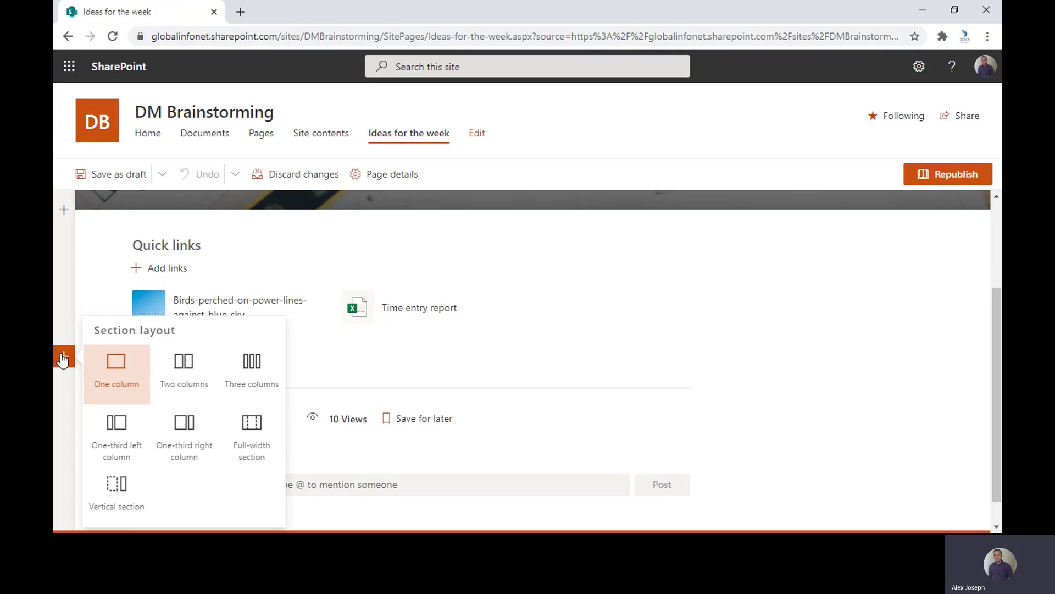
left_click(123, 374)
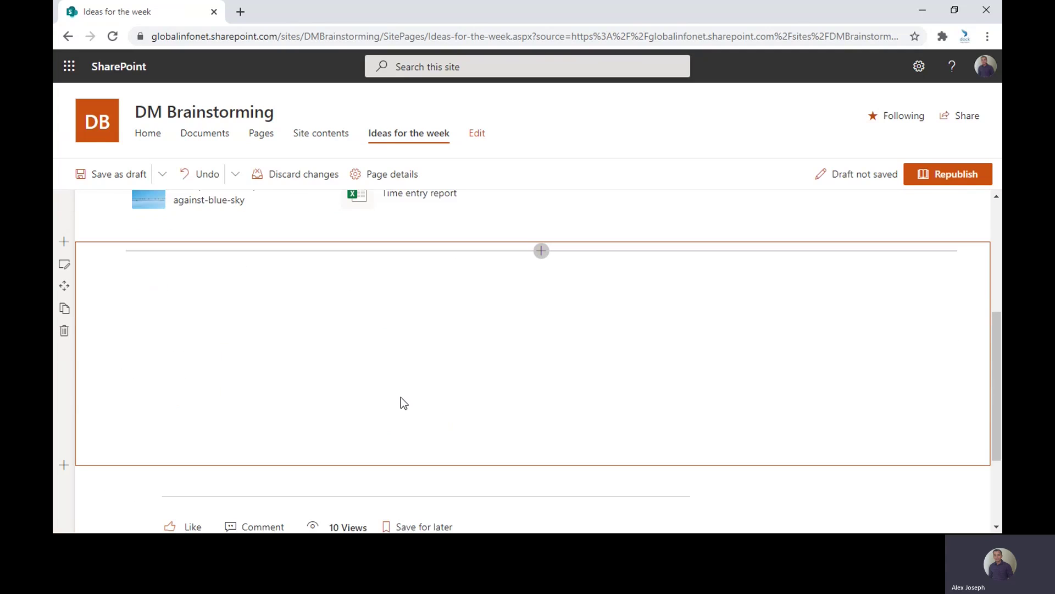
left_click(542, 250)
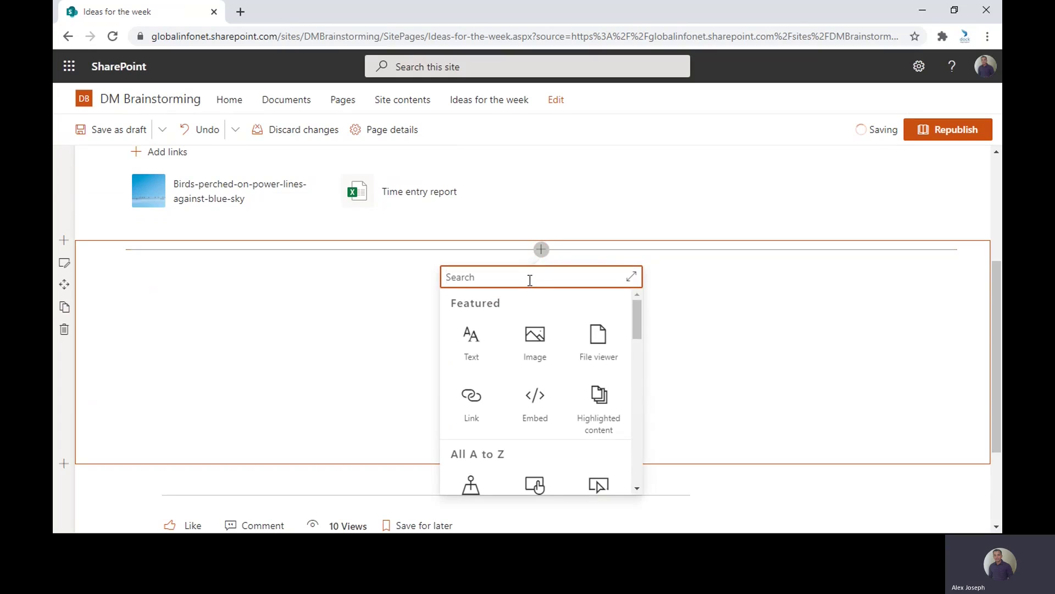
type("high")
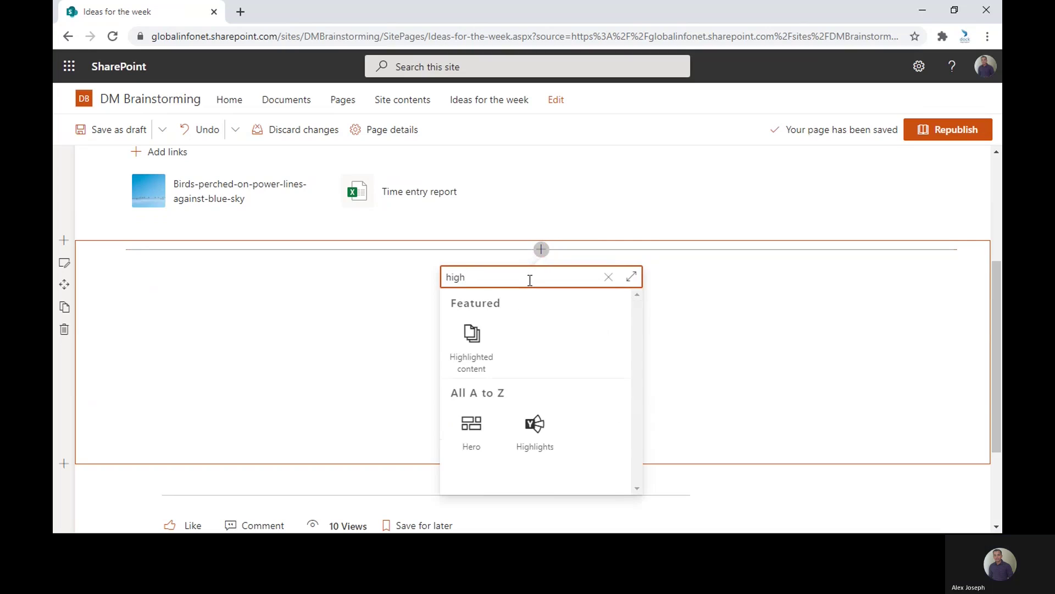
type("lighted content")
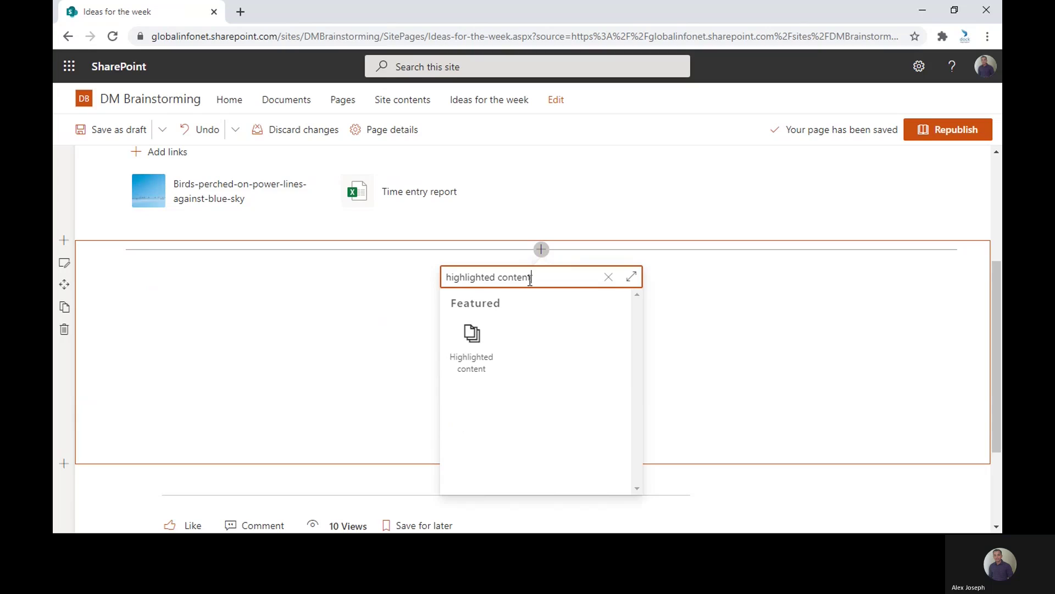
left_click(476, 343)
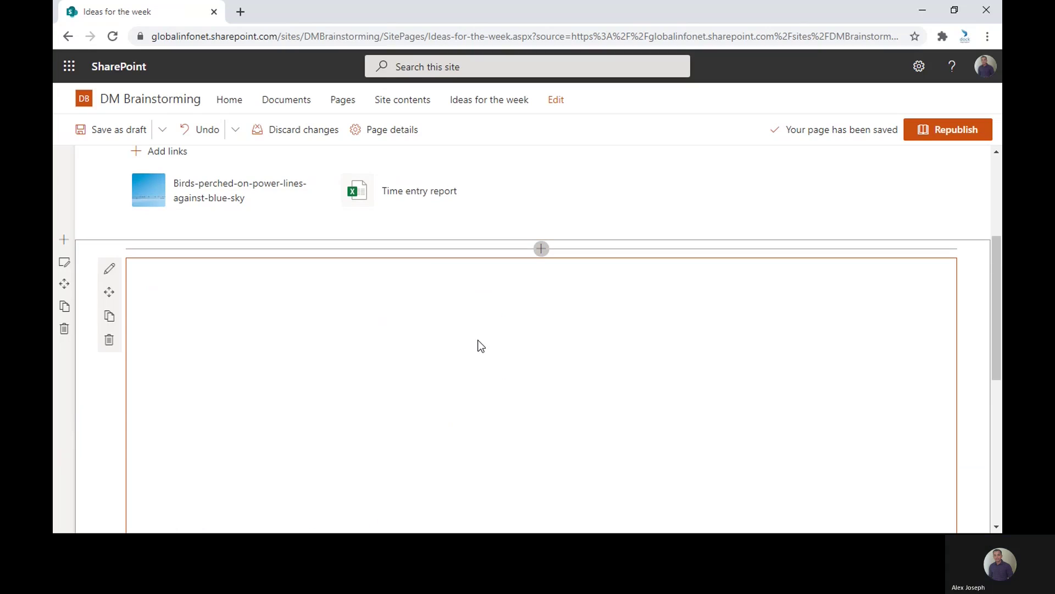
scroll(485, 297, "down", 5)
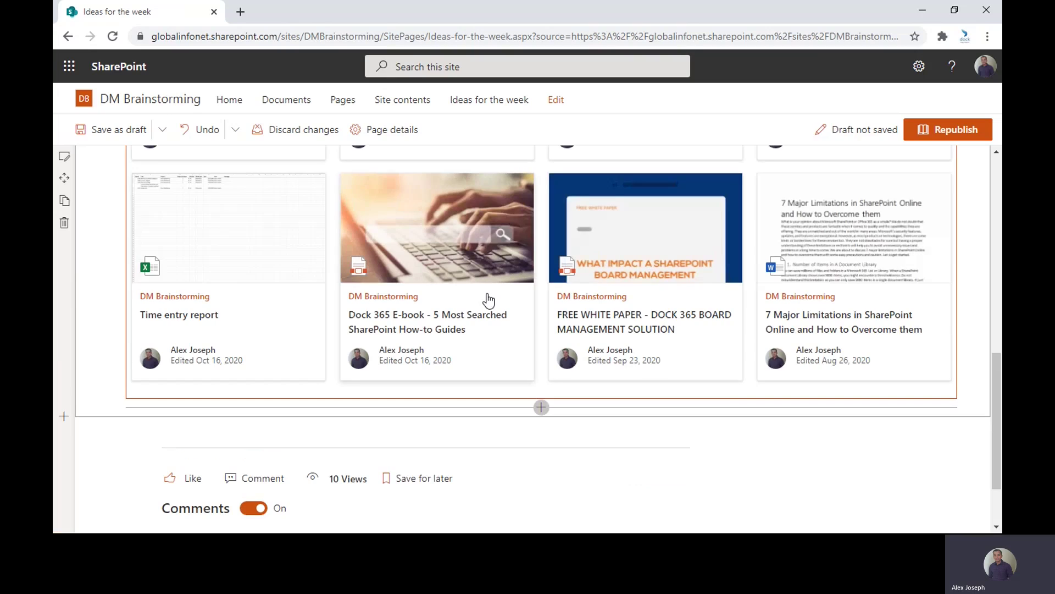
scroll(489, 300, "up", 5)
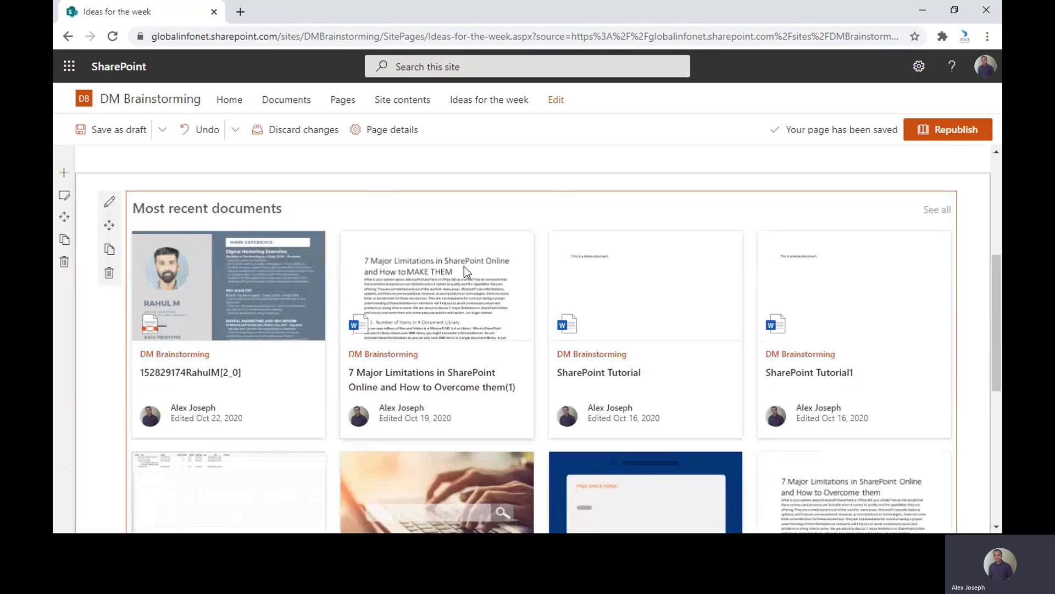
scroll(464, 266, "down", 8)
scroll(191, 240, "up", 8)
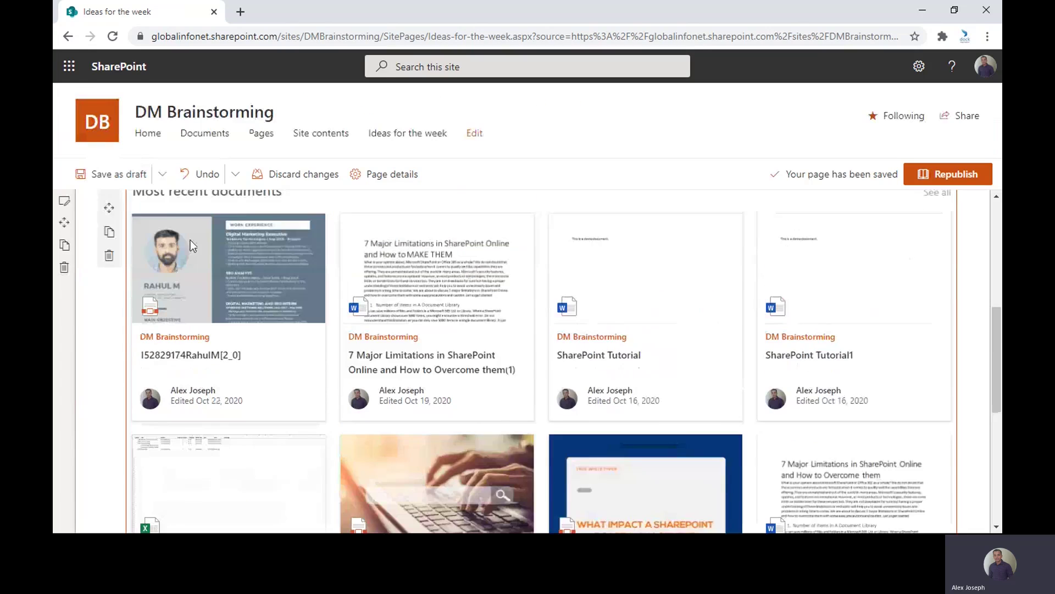
Open Highlighted content settings, keeping source This site and type Documents
left_click(109, 254)
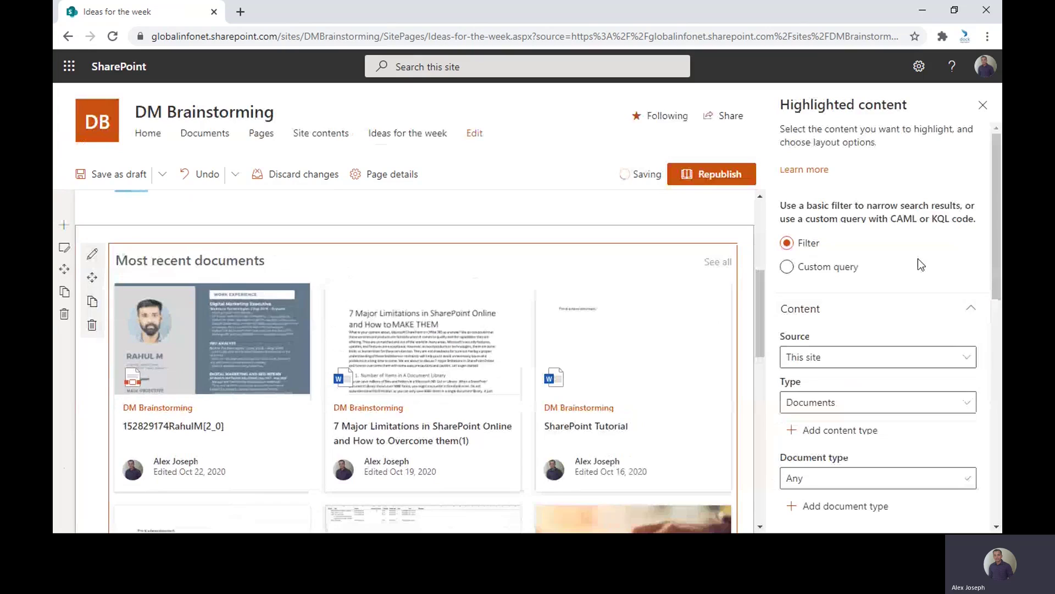
scroll(918, 261, "down", 1)
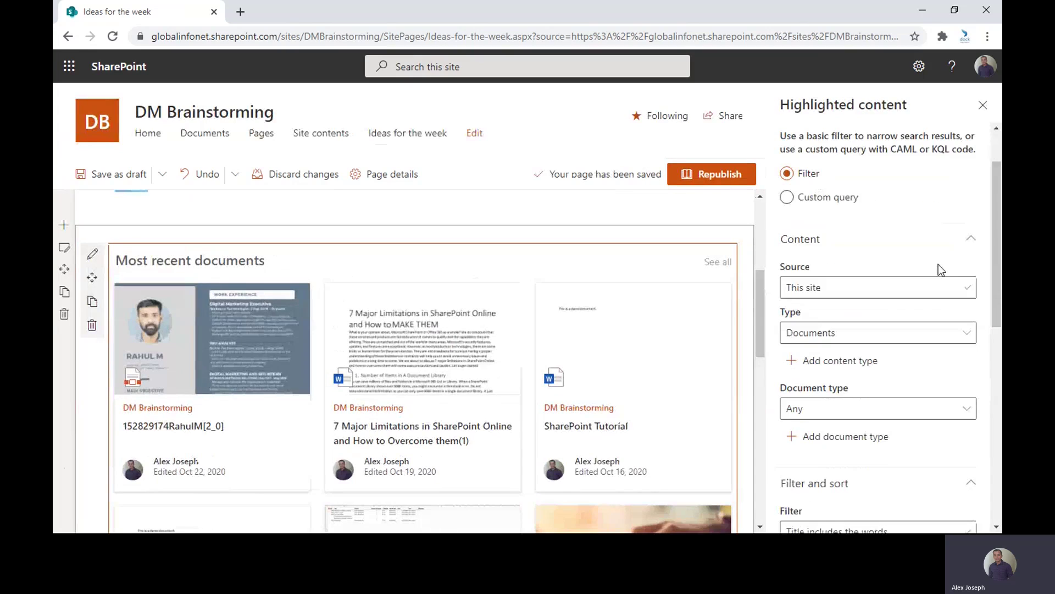
left_click(870, 293)
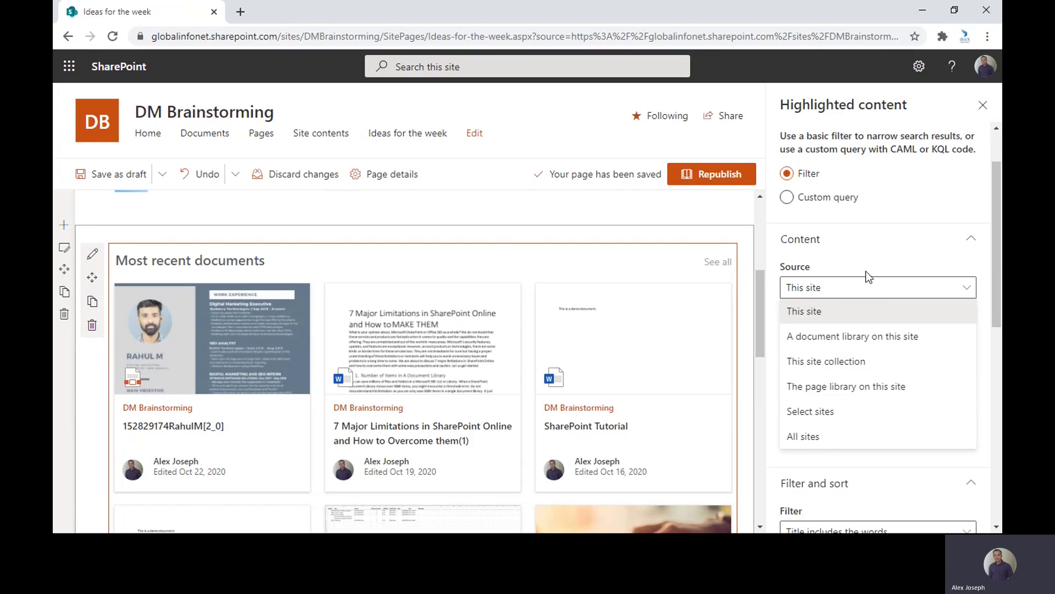
left_click(863, 287)
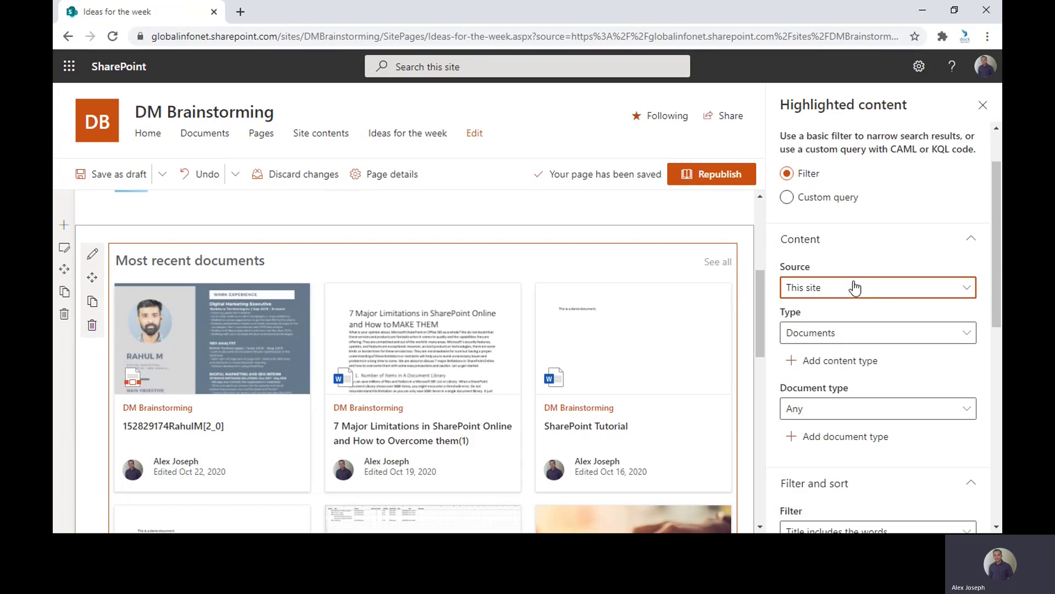
left_click(820, 341)
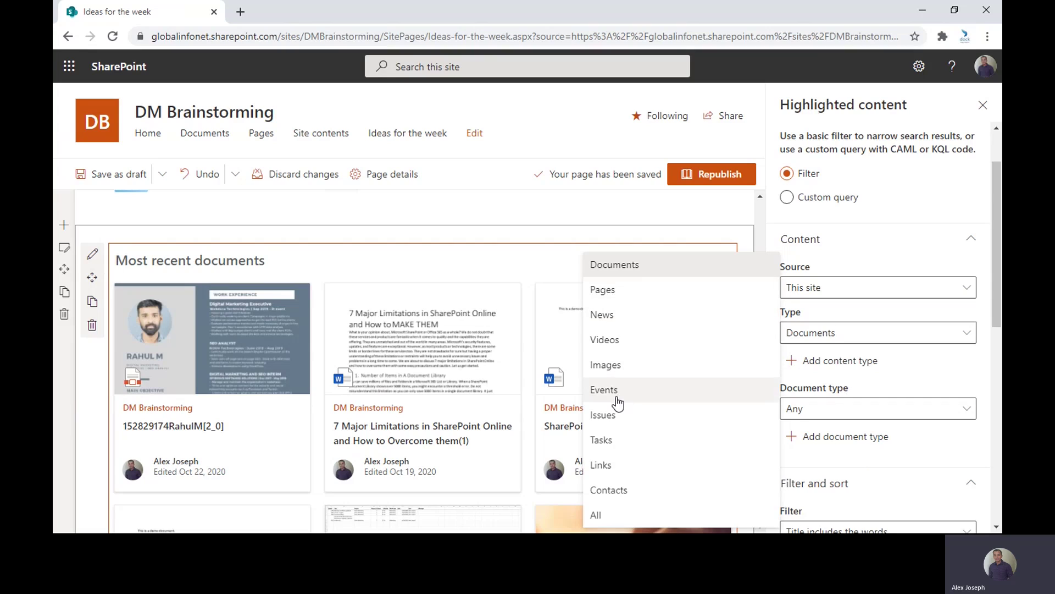
left_click(851, 337)
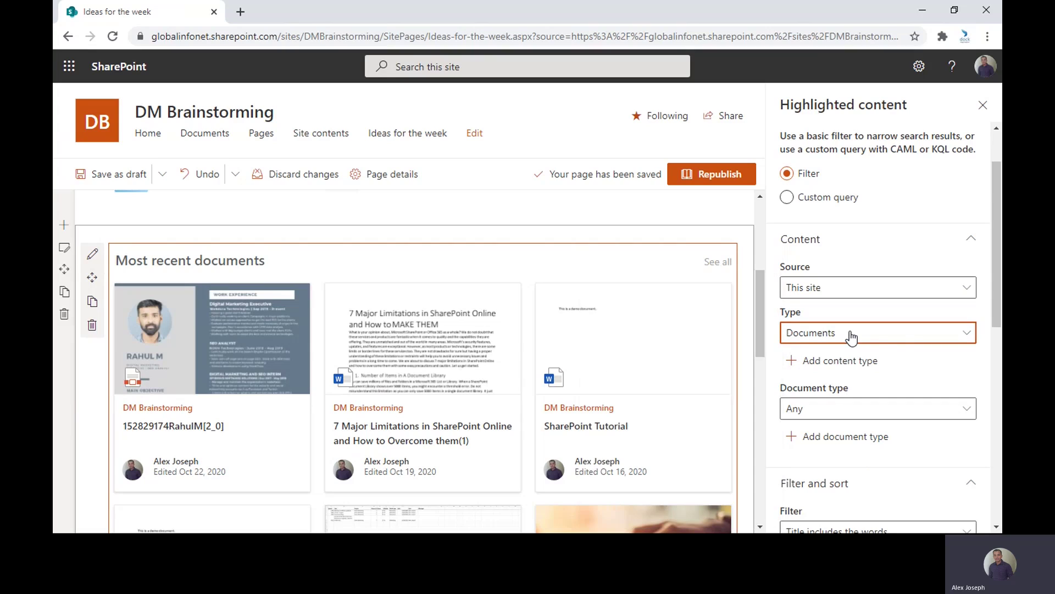
Review the filter options and keep sorting by Most recent
scroll(904, 349, "down", 1)
scroll(902, 346, "down", 2)
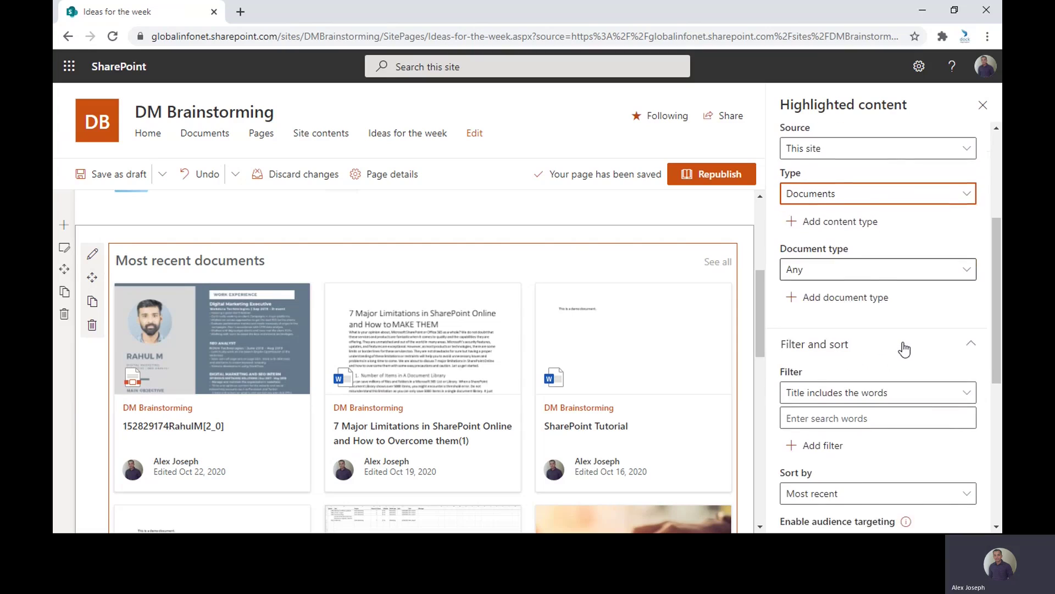
left_click(853, 334)
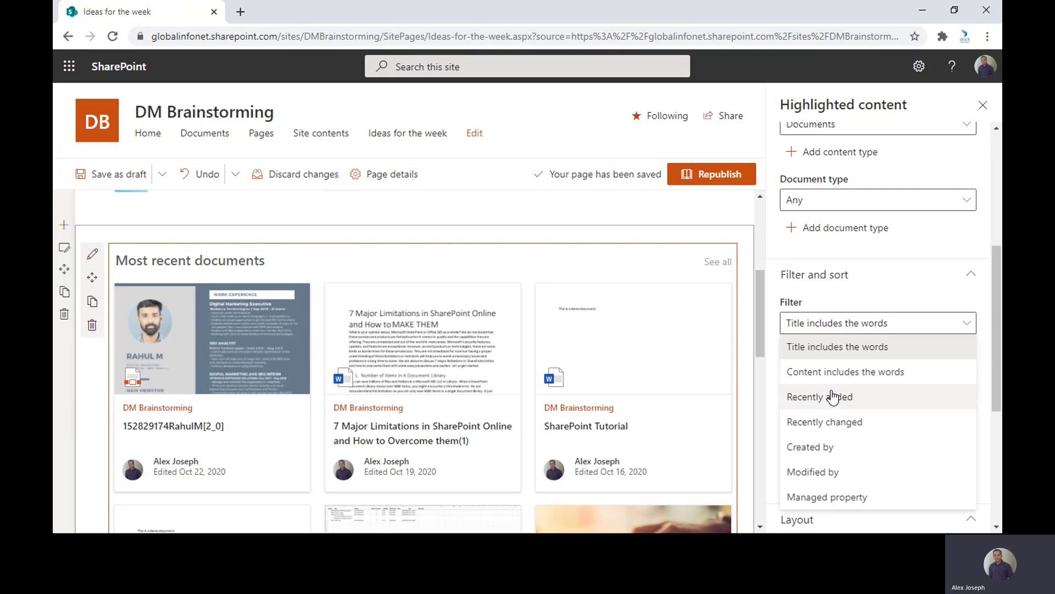
scroll(852, 341, "down", 1)
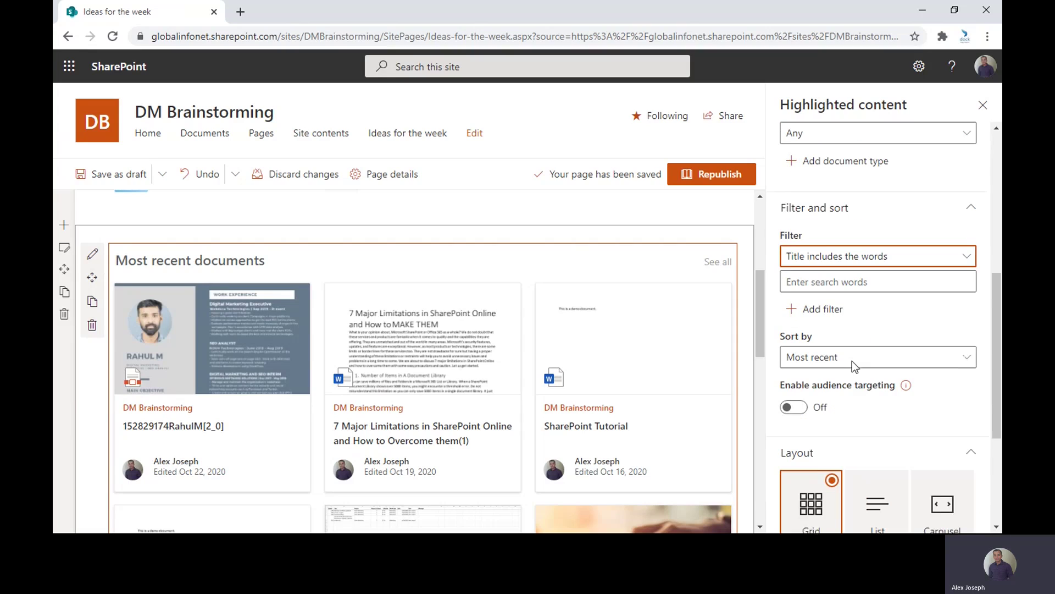
left_click(851, 357)
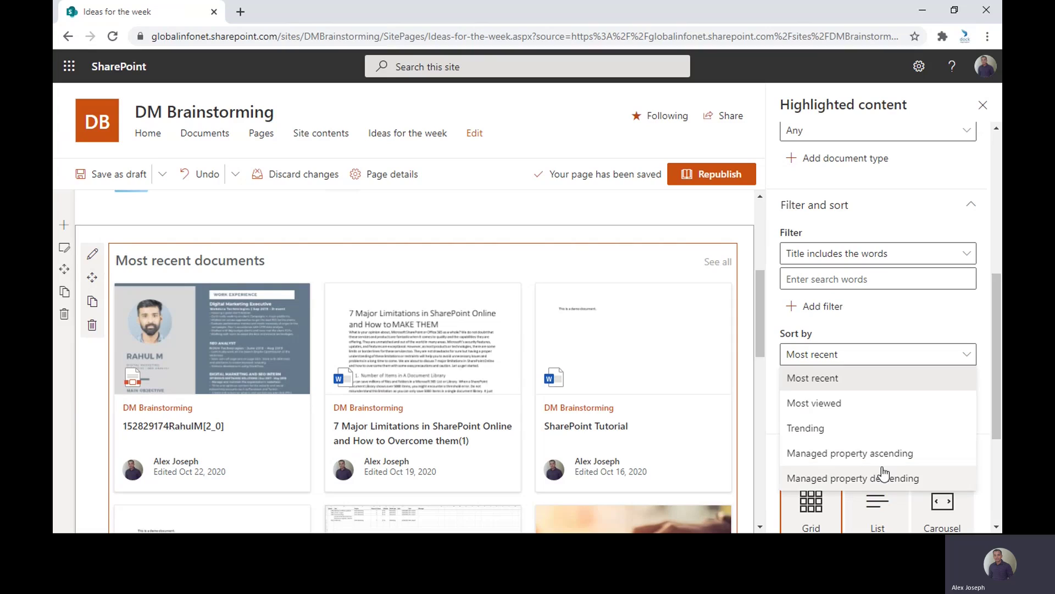
left_click(857, 356)
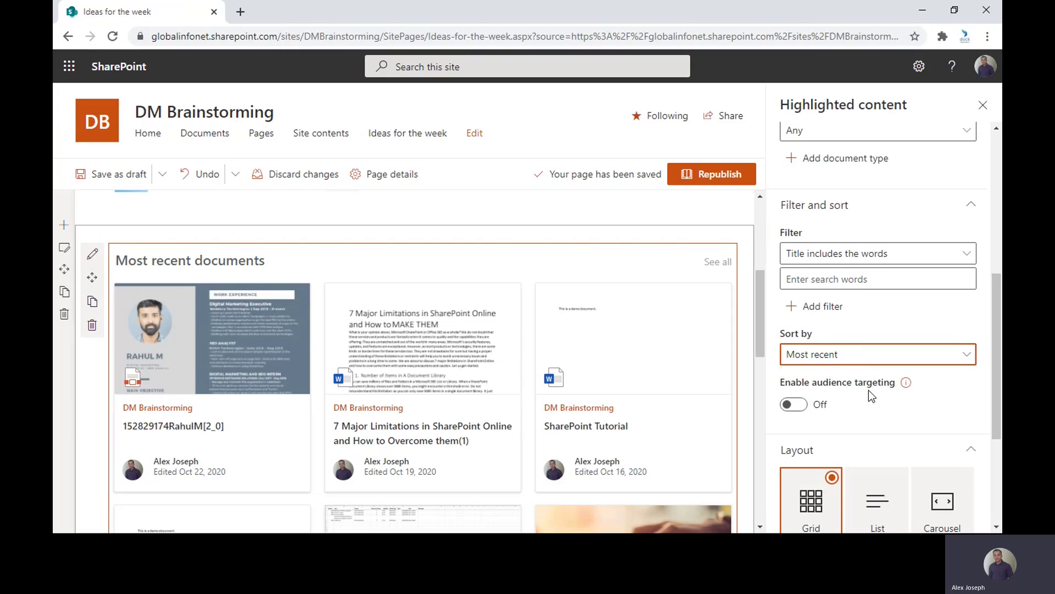
scroll(863, 388, "down", 1)
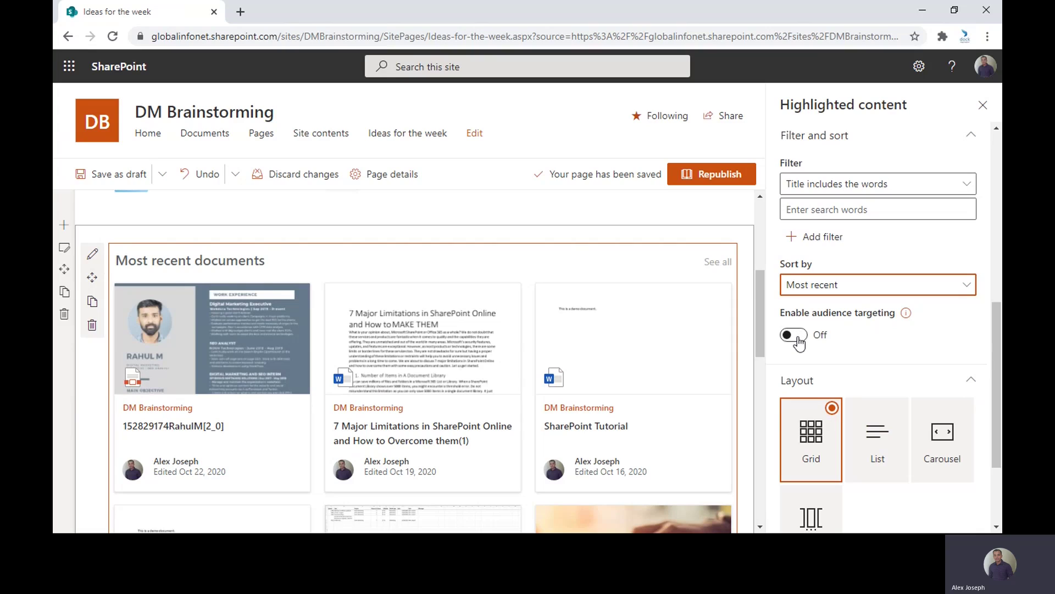
scroll(875, 344, "down", 1)
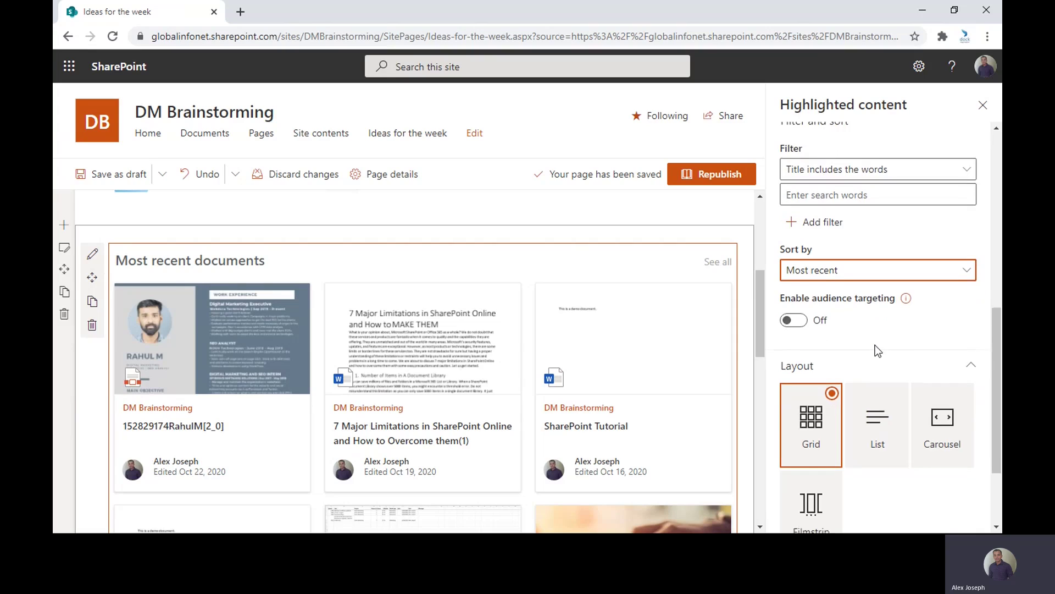
Preview List layout, then set Most recent documents back to Grid layout
scroll(878, 352, "down", 1)
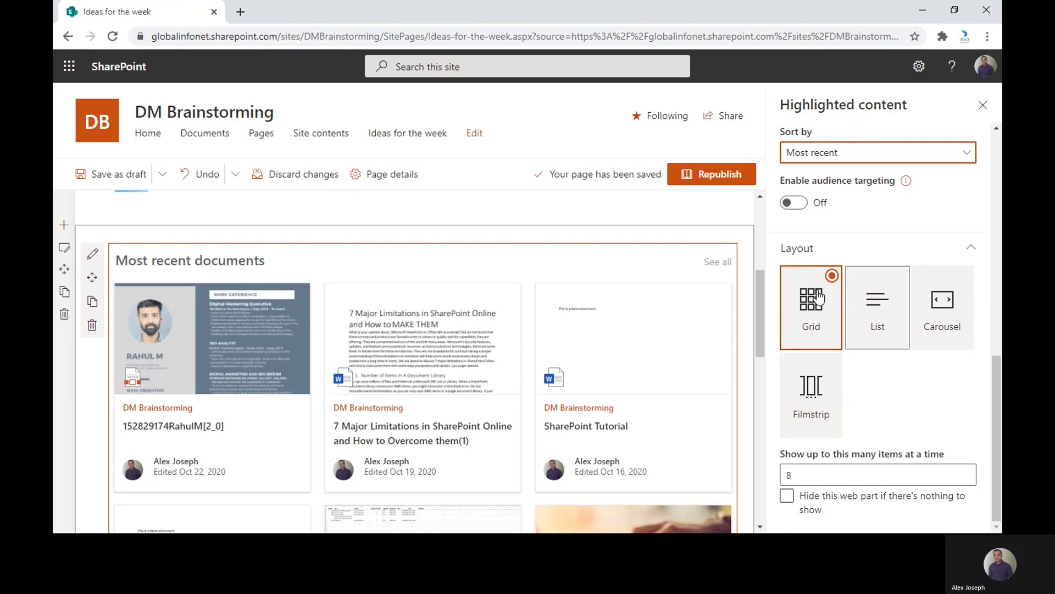
left_click(885, 302)
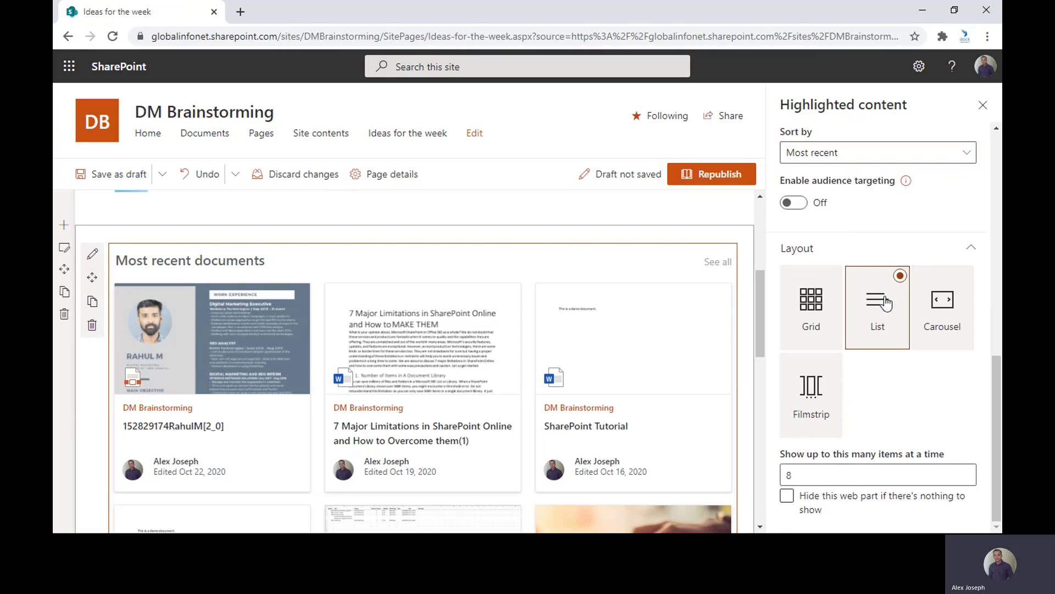
scroll(495, 369, "down", 1)
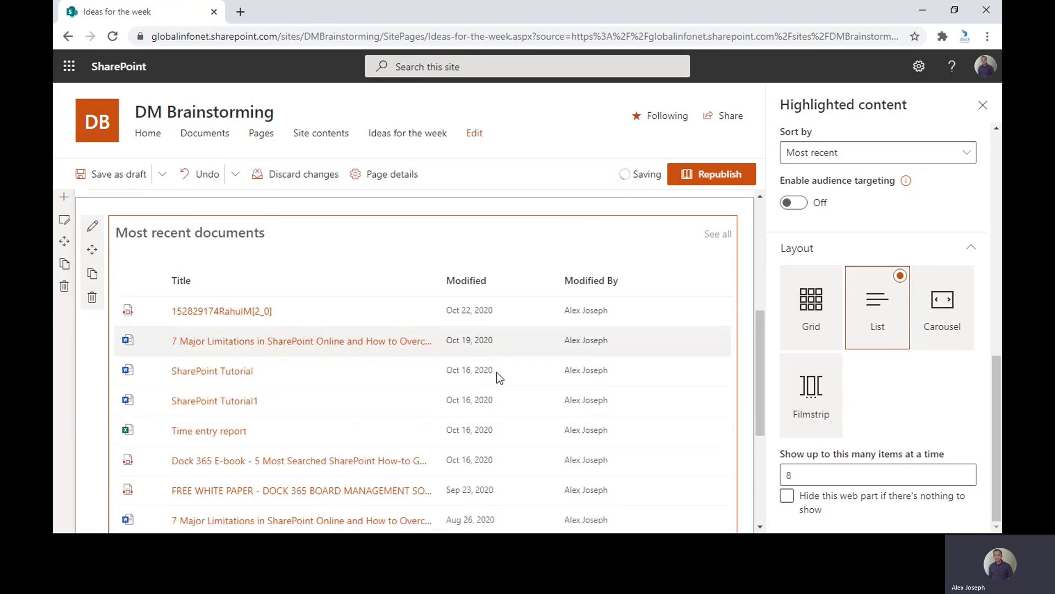
left_click(813, 317)
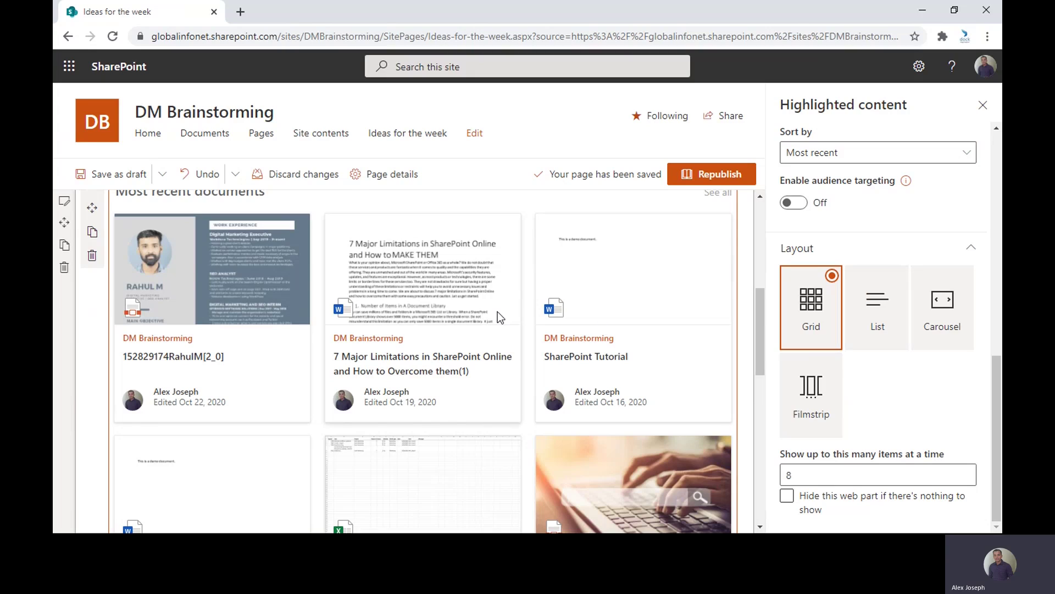
scroll(497, 312, "up", 5)
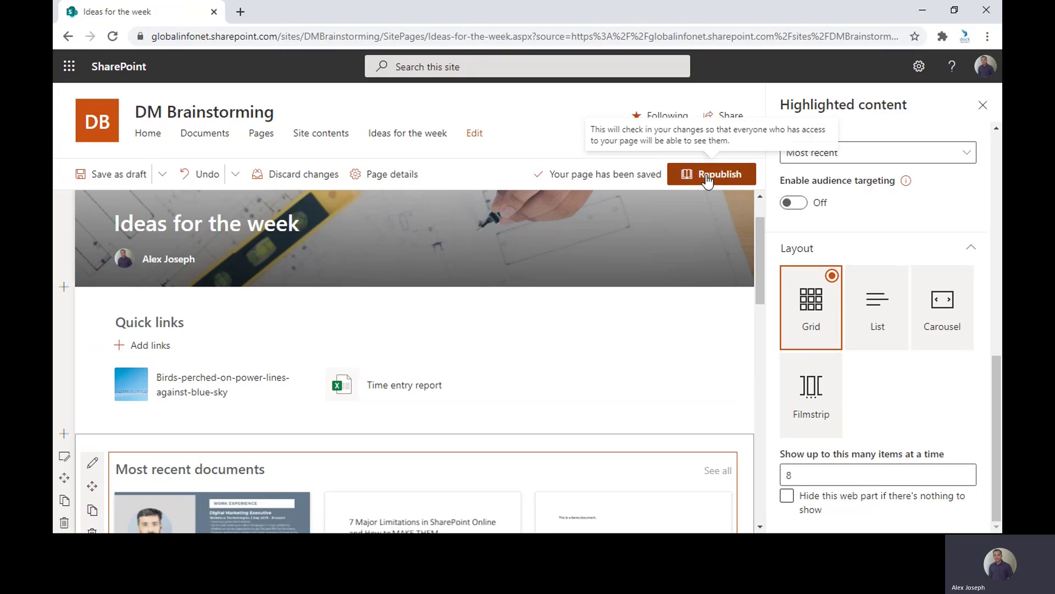
Republish the page and check the Most recent documents grid beneath Quick links
left_click(707, 176)
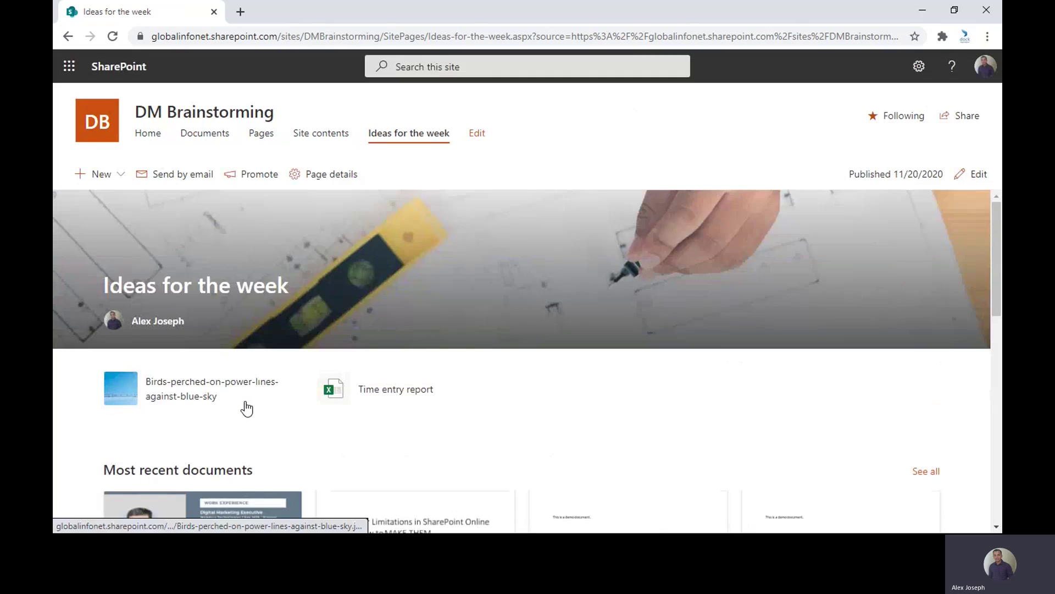
scroll(247, 409, "down", 5)
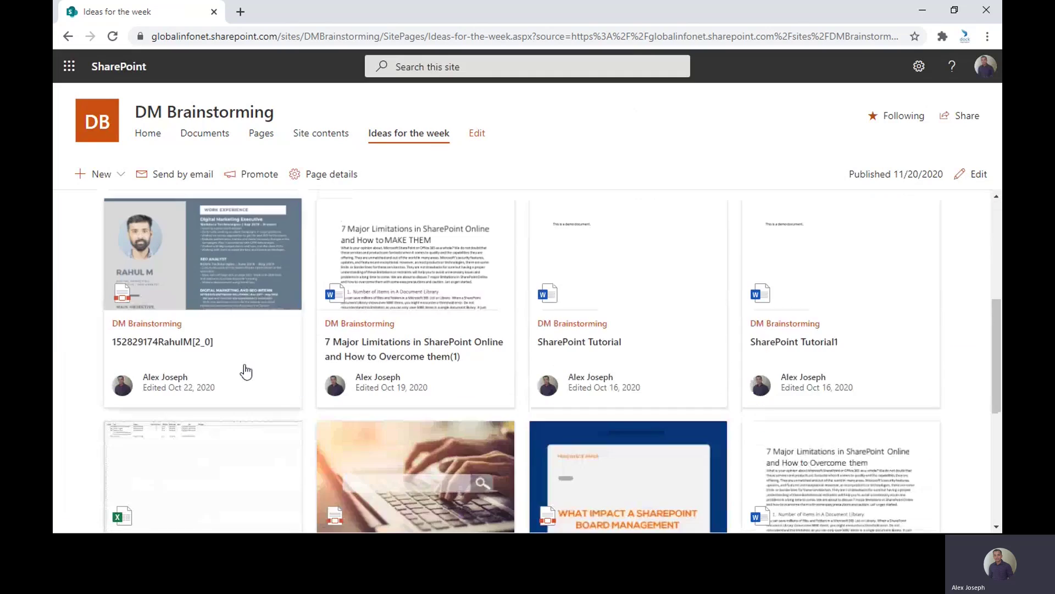
scroll(246, 372, "down", 5)
scroll(474, 418, "up", 15)
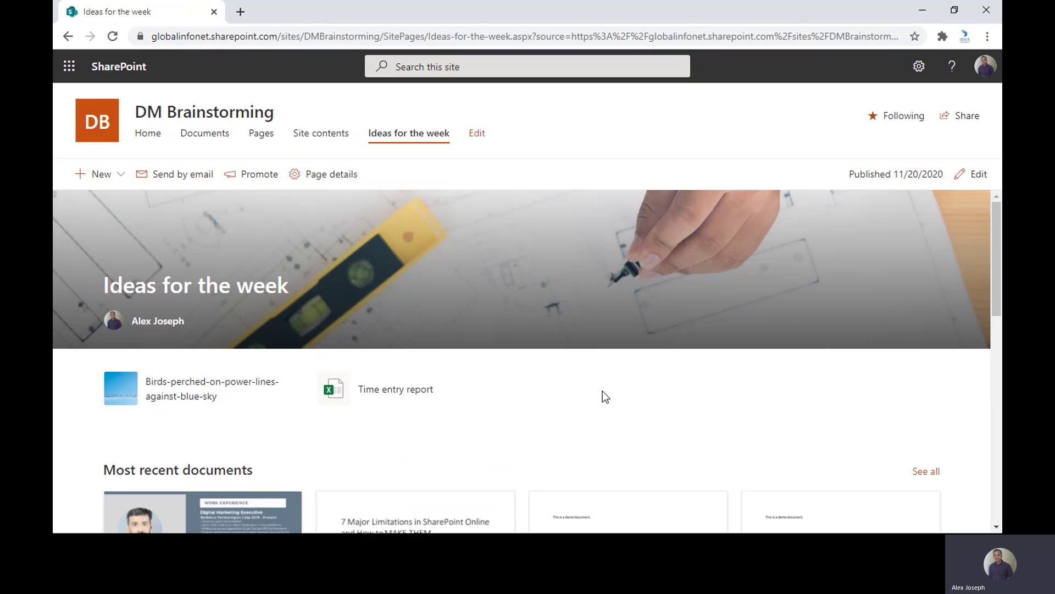
scroll(604, 390, "down", 4)
scroll(610, 393, "up", 2)
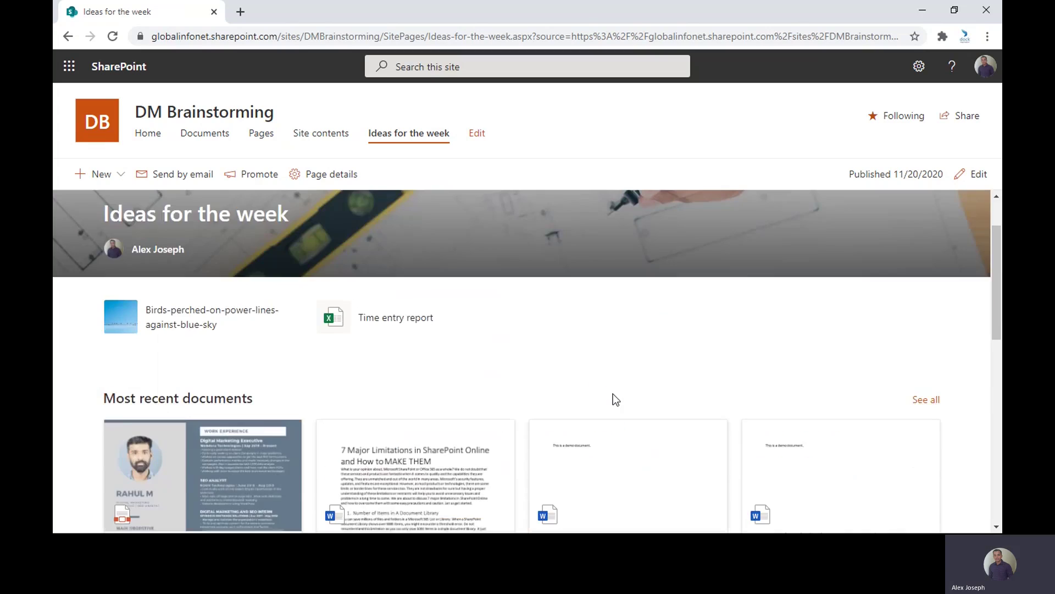
scroll(616, 400, "up", 1)
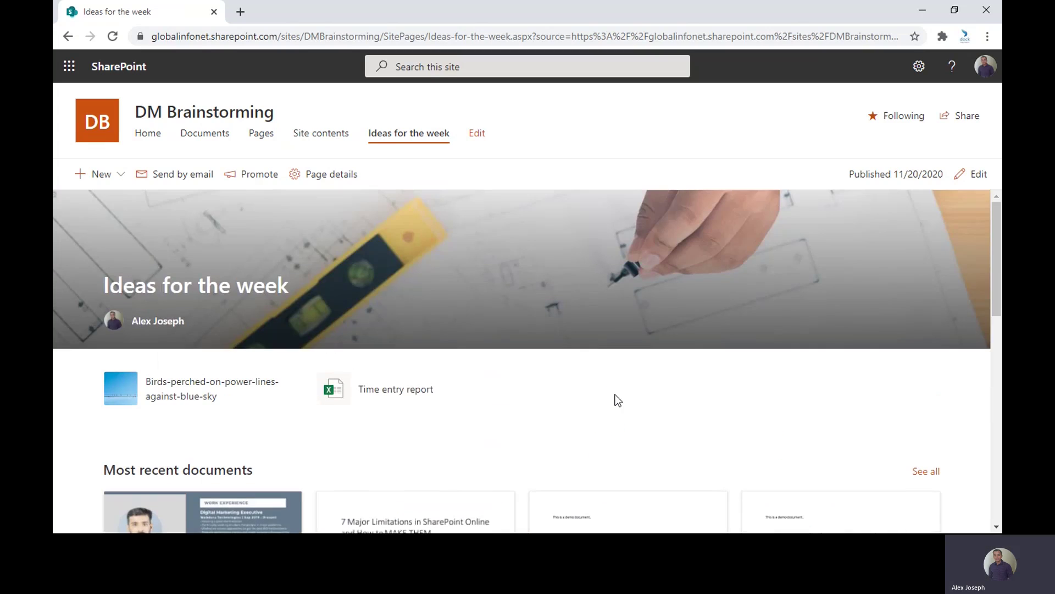
Re-enter edit mode and delete the Quick links web part above Most recent documents
left_click(976, 176)
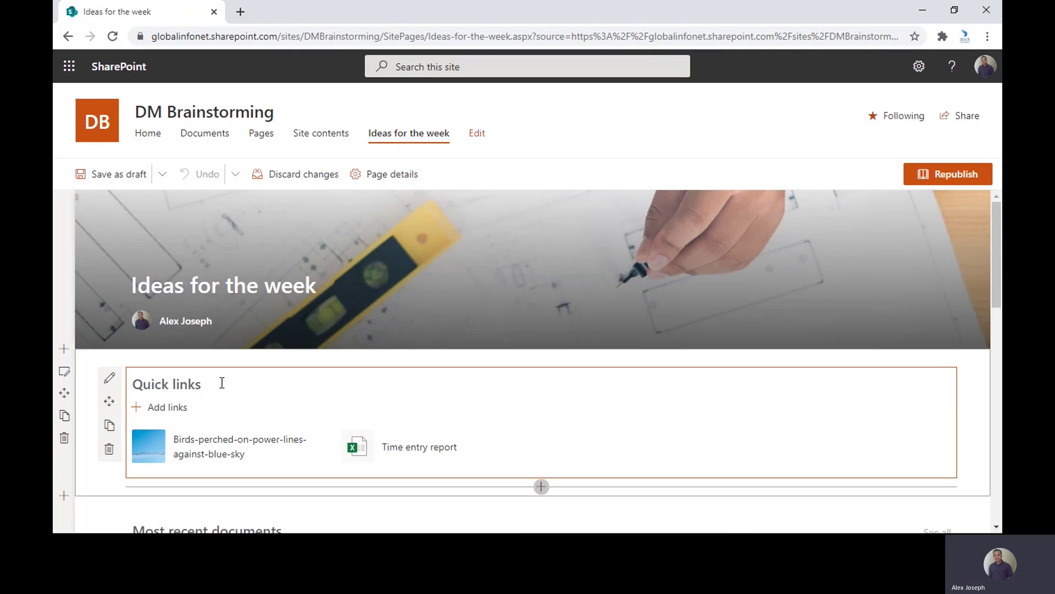
left_click(108, 451)
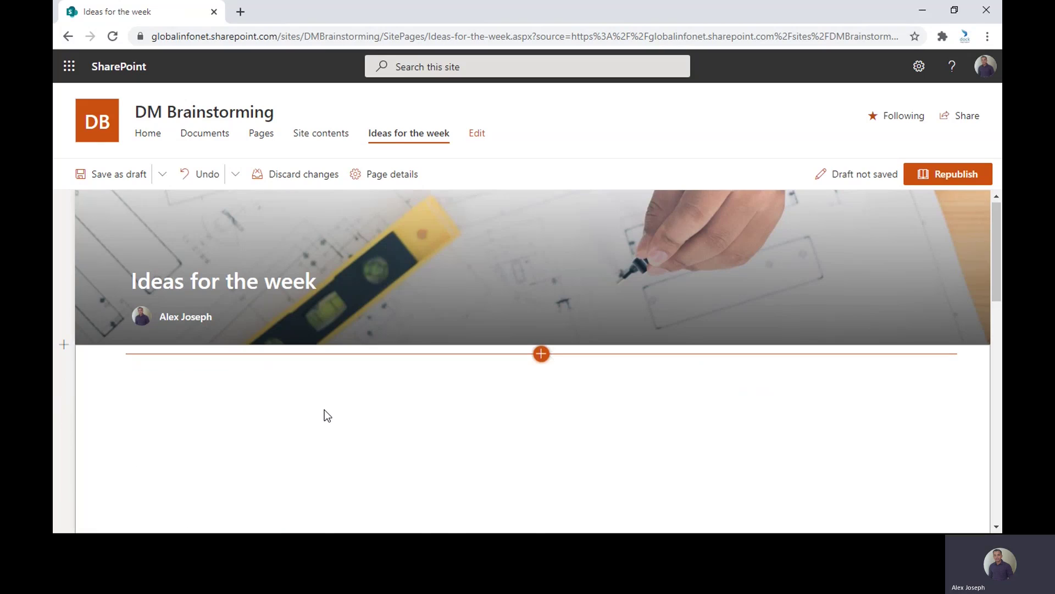
scroll(325, 410, "down", 3)
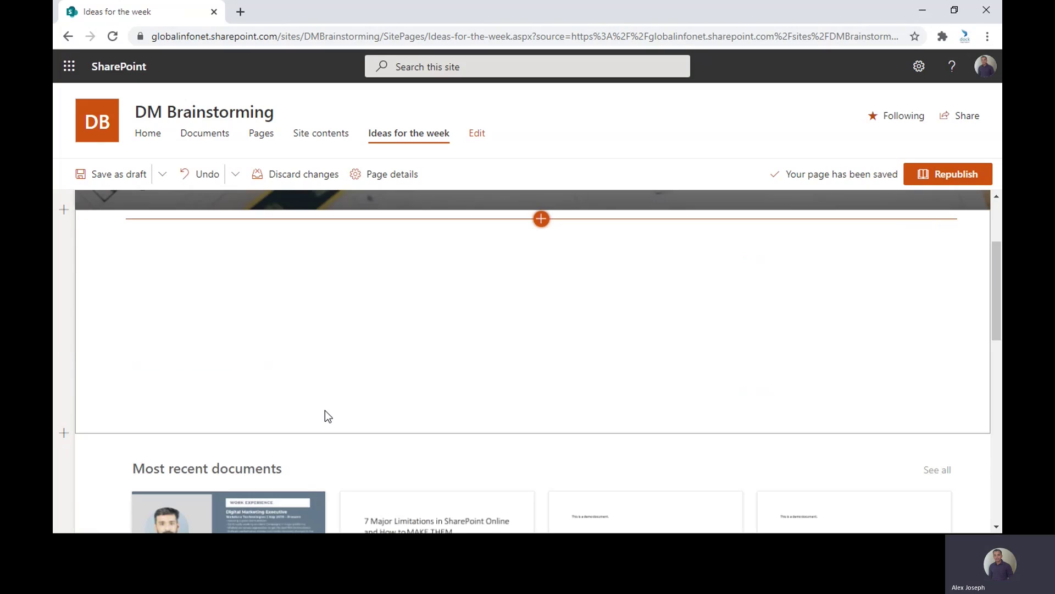
scroll(325, 411, "down", 1)
scroll(325, 410, "down", 1)
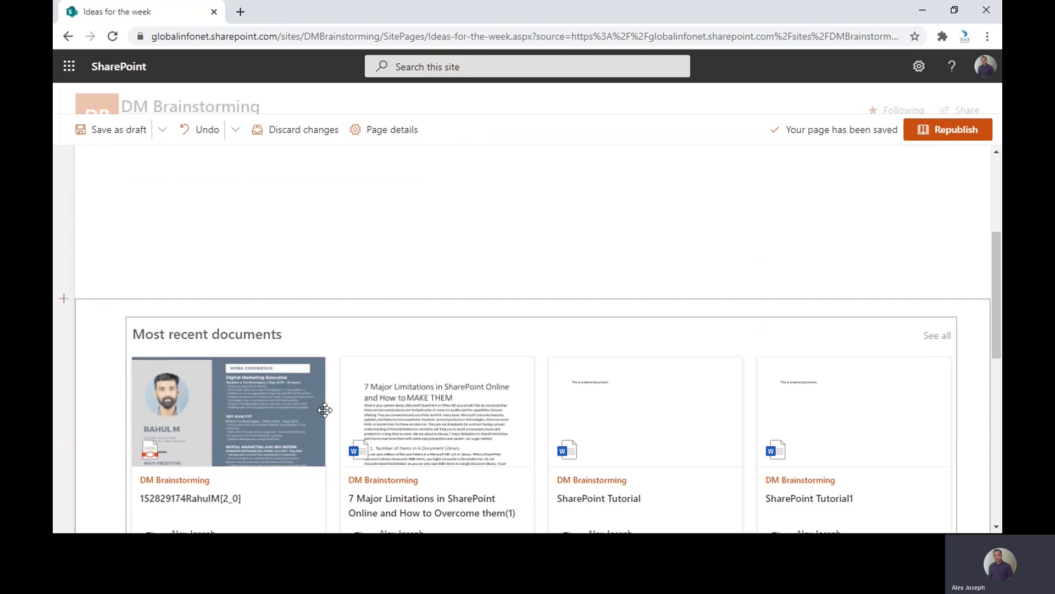
scroll(325, 410, "up", 5)
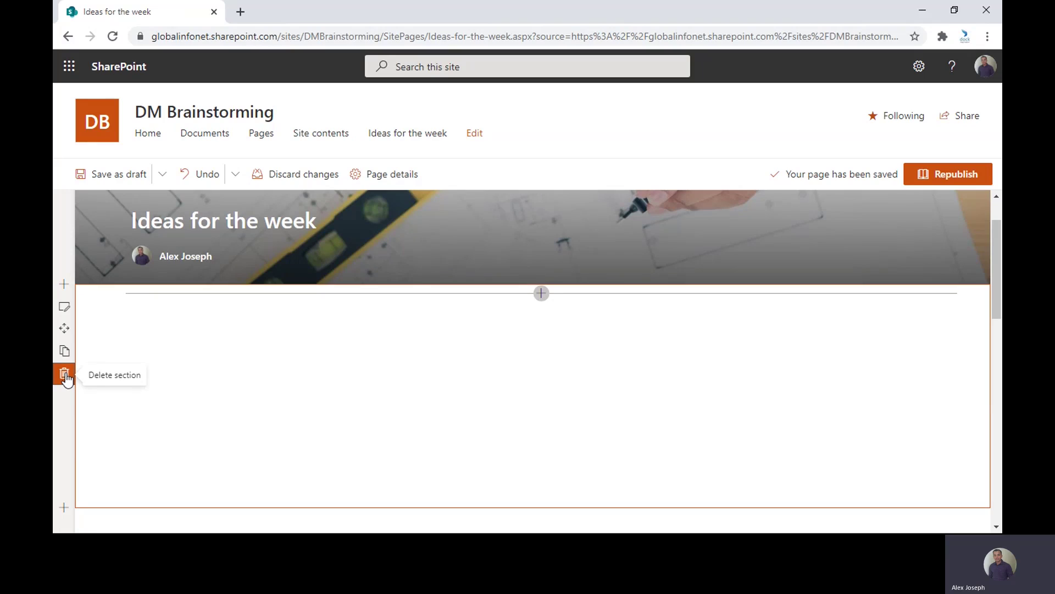
Delete the leftover empty section under the title banner and begin adding a new section there
left_click(64, 376)
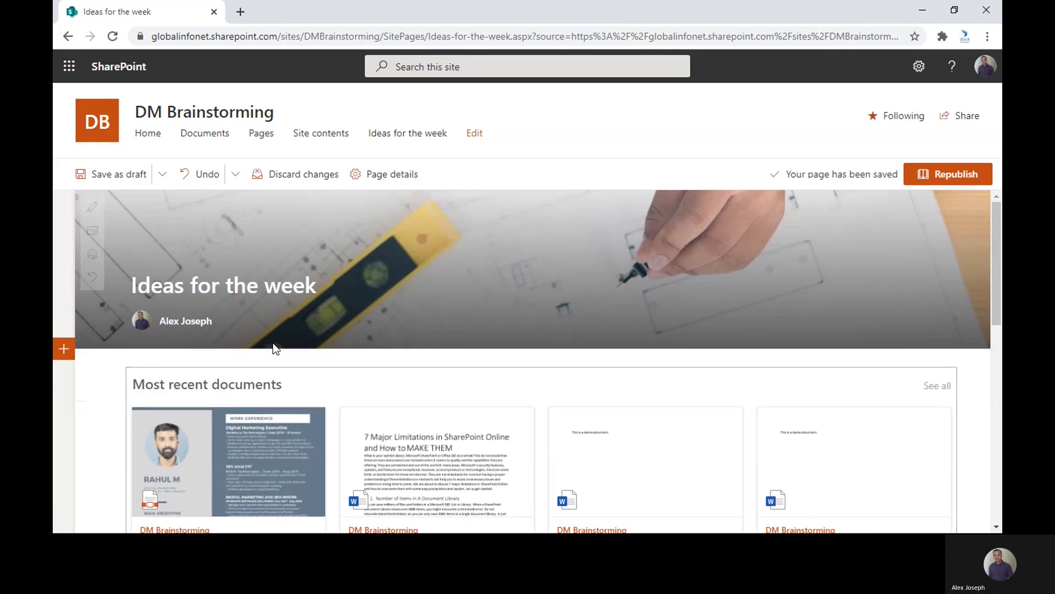
scroll(272, 343, "down", 1)
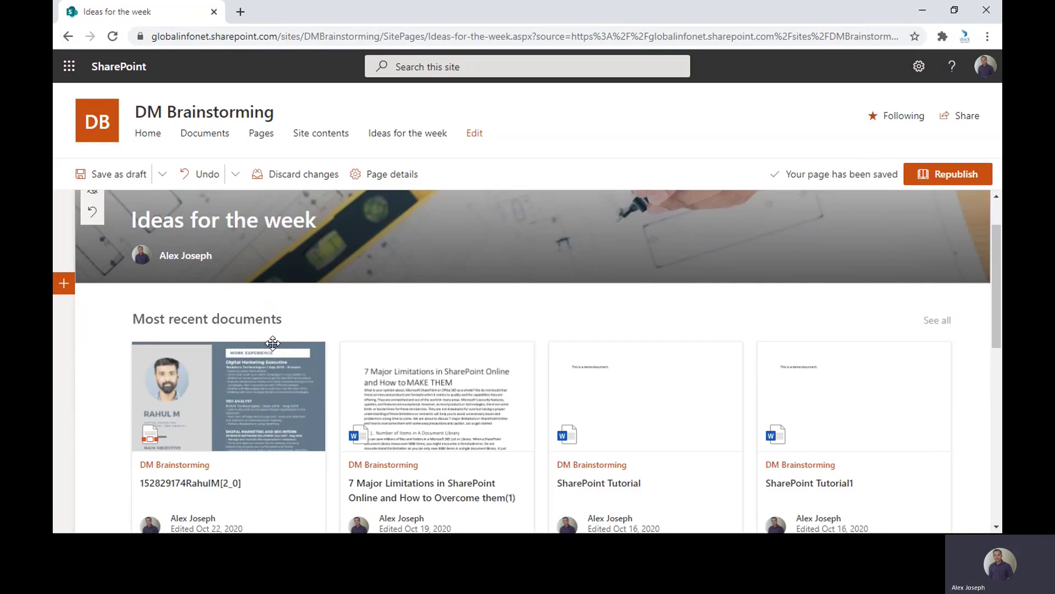
scroll(272, 344, "down", 8)
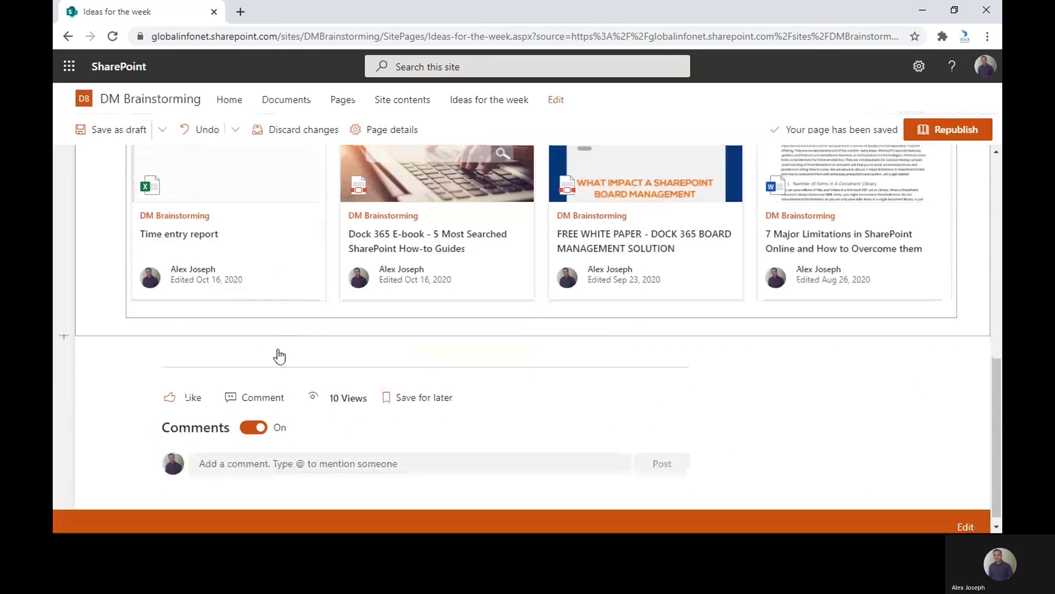
scroll(279, 355, "up", 10)
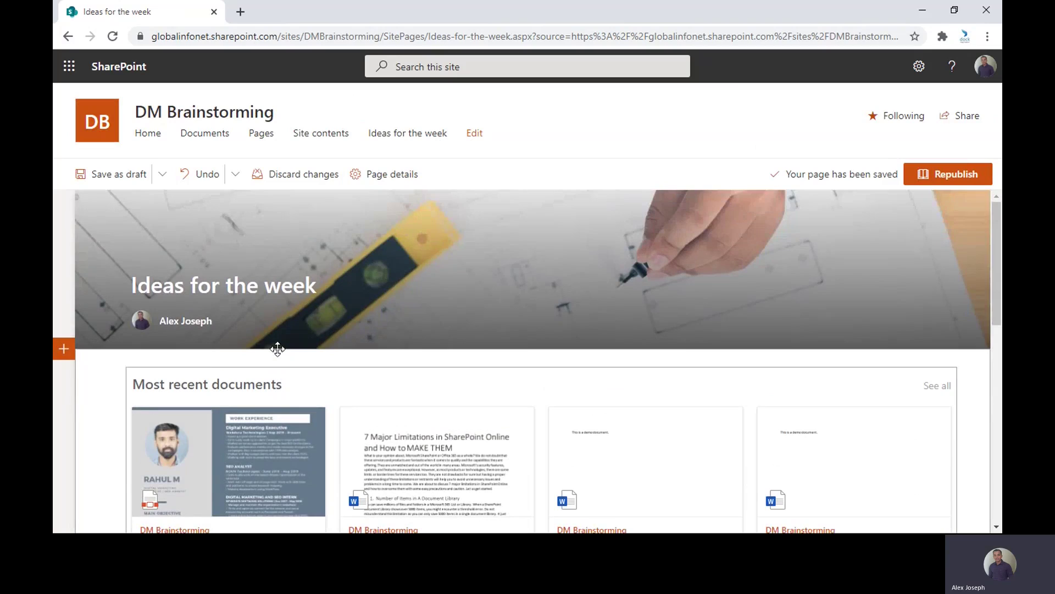
mouse_move(273, 347)
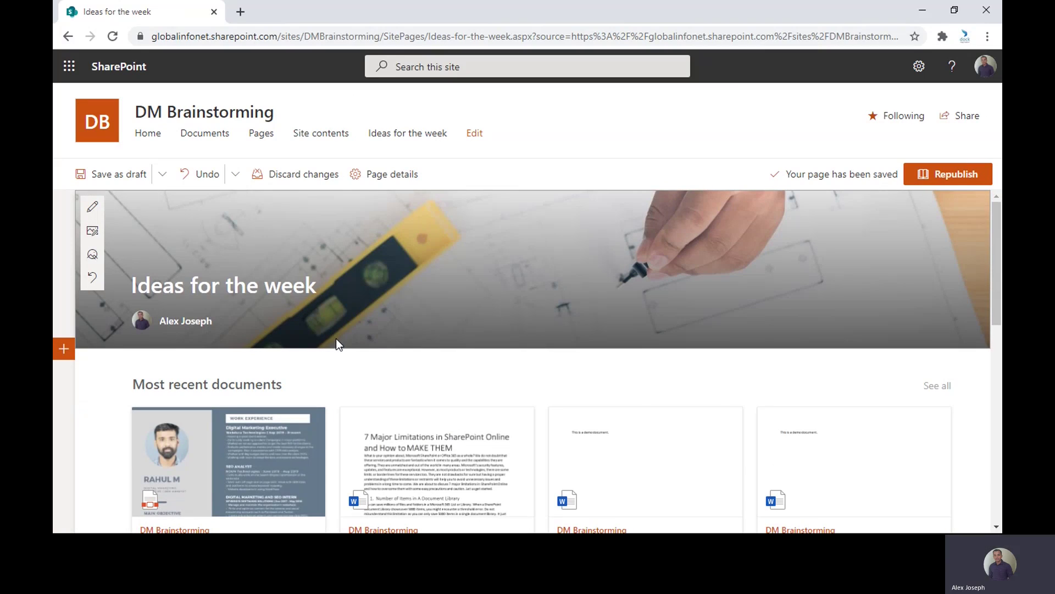
left_click(63, 352)
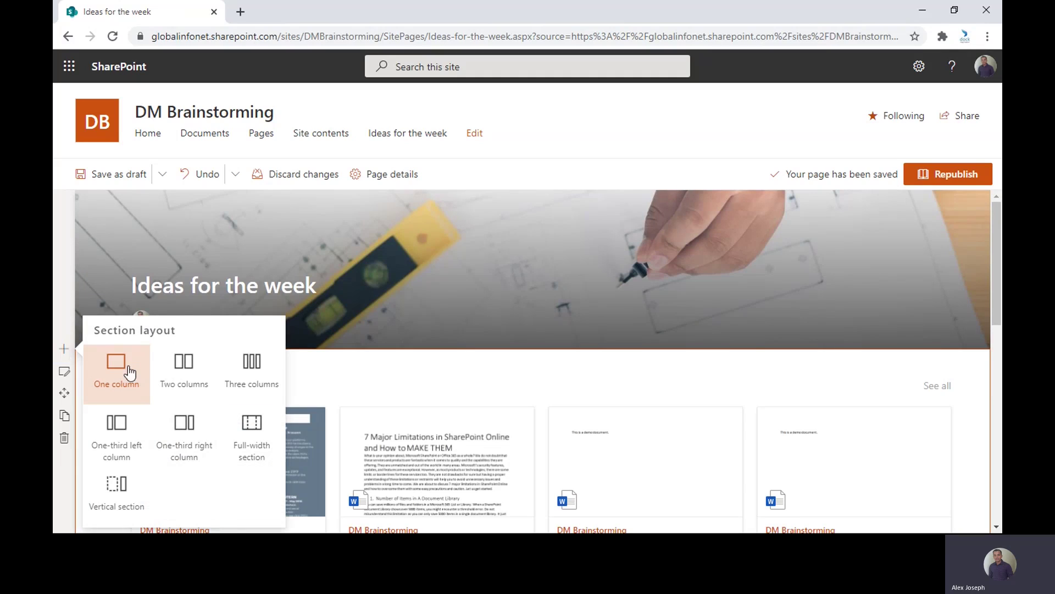
Add a one-column section directly beneath the title banner
left_click(127, 372)
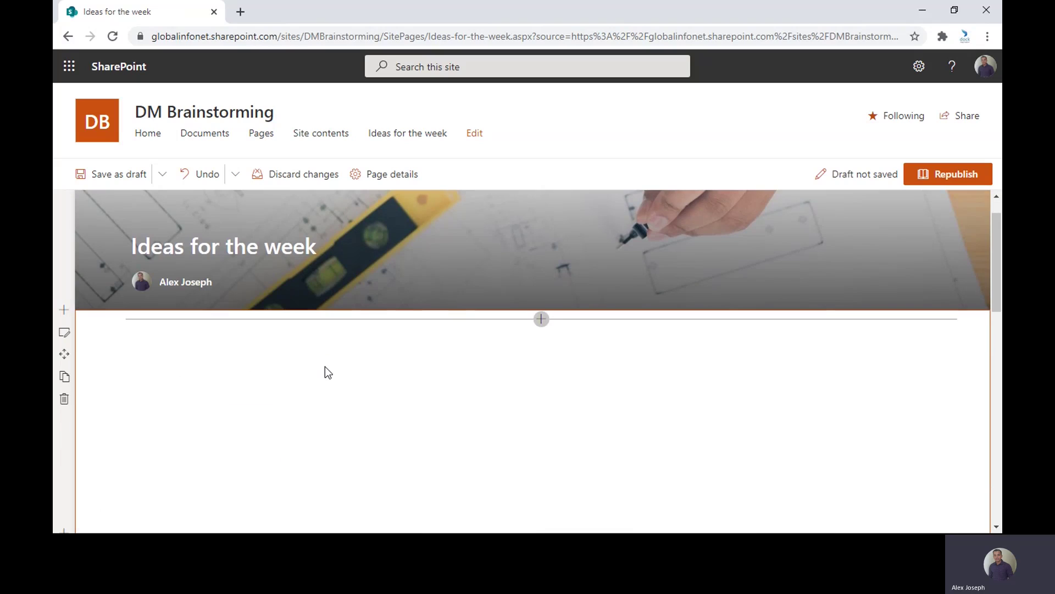
scroll(327, 368, "down", 2)
scroll(329, 371, "up", 2)
scroll(328, 370, "down", 1)
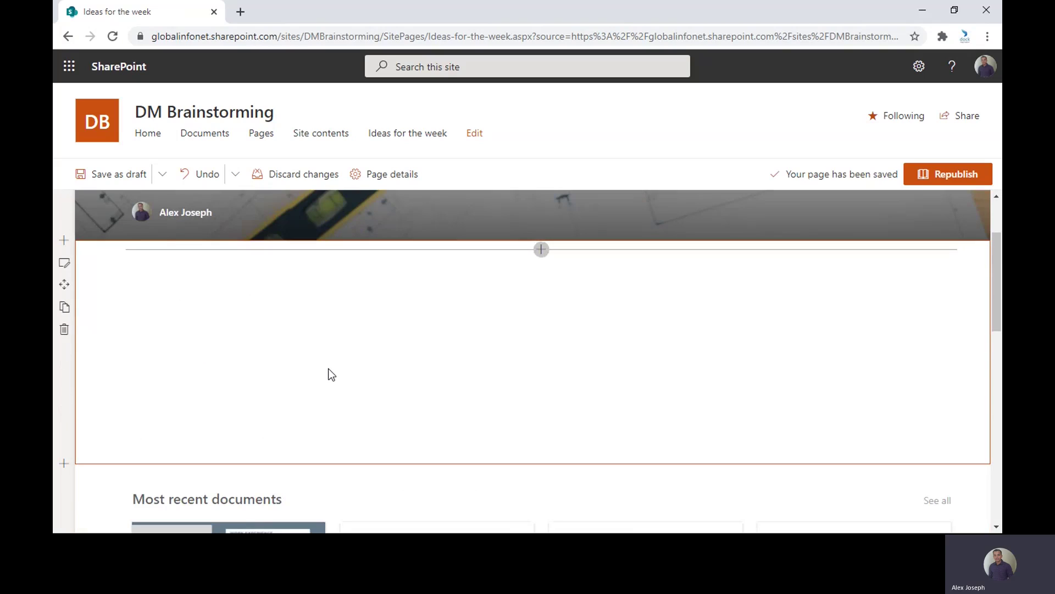
Search the web part toolbox for 'hero' and add a Hero web part to the new section
left_click(541, 250)
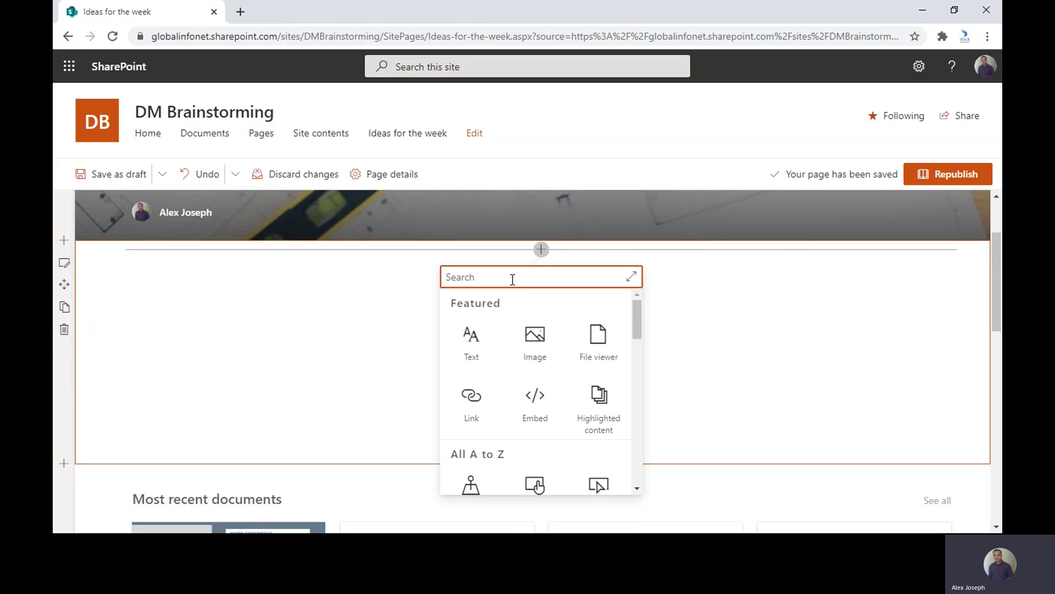
type("hero")
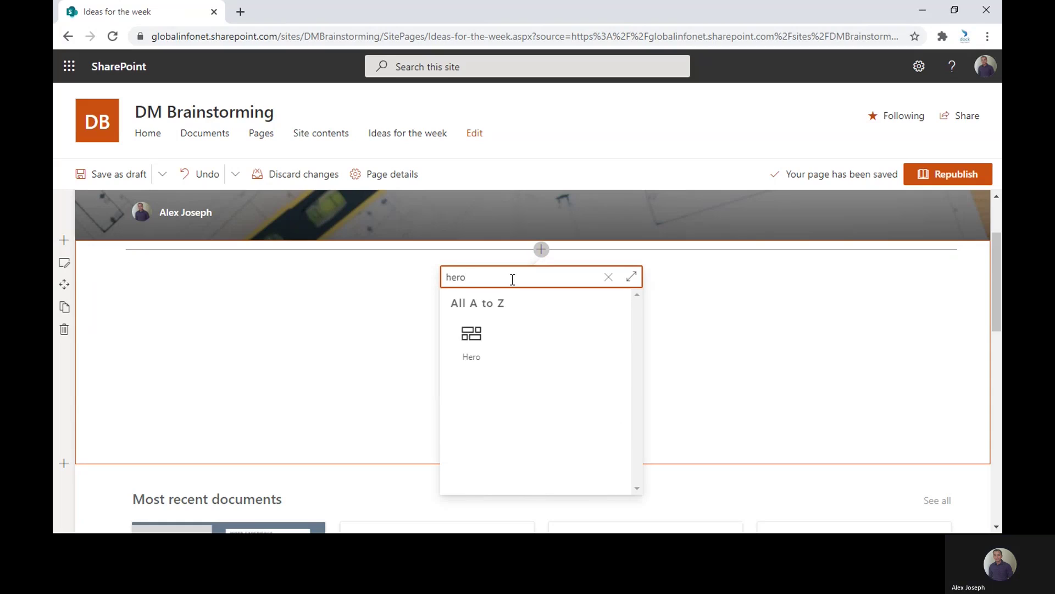
left_click(466, 332)
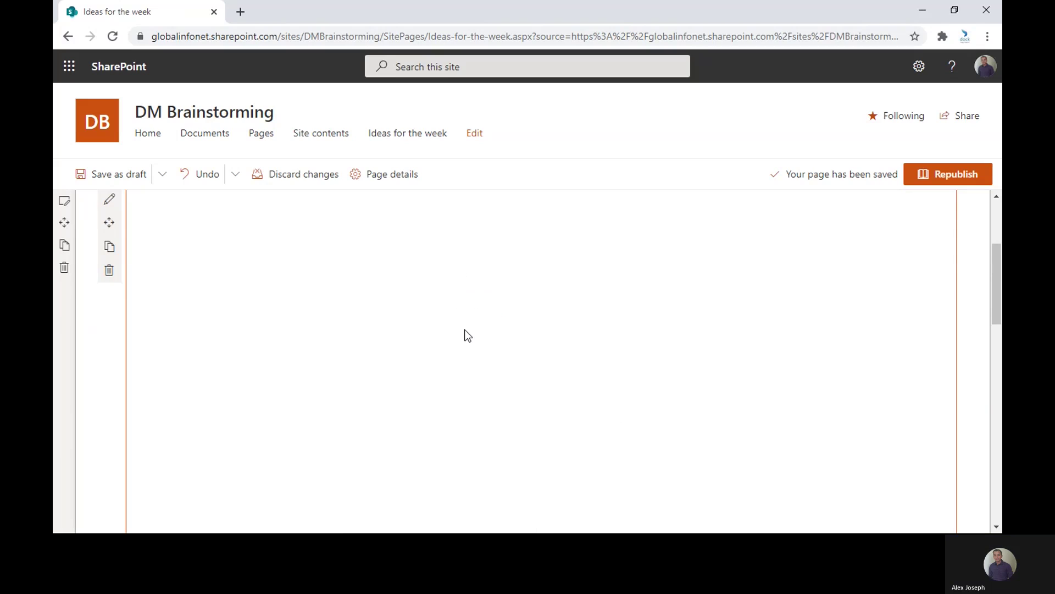
scroll(466, 332, "down", 5)
scroll(510, 295, "up", 2)
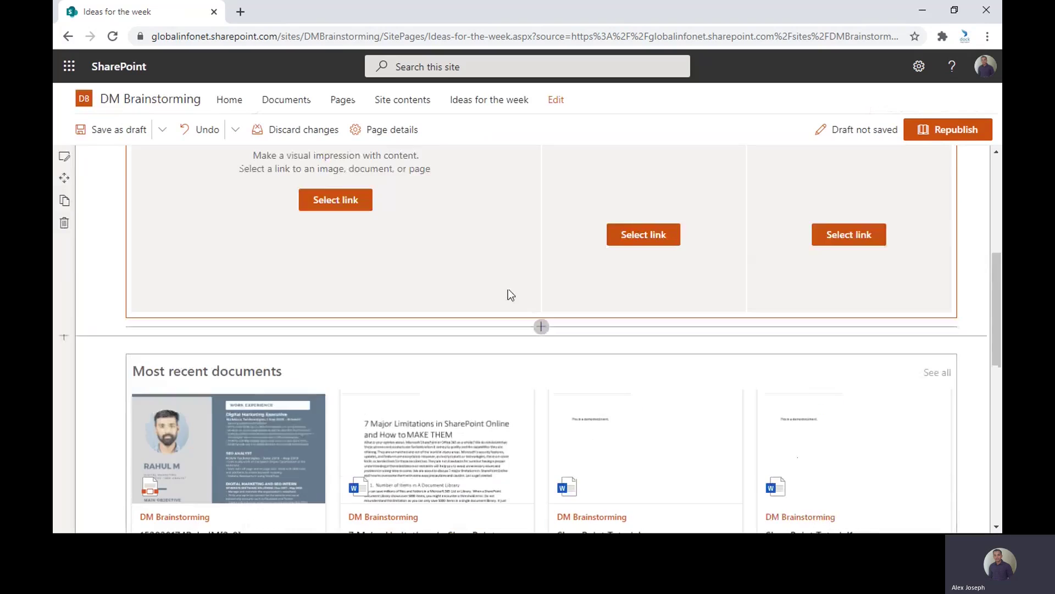
scroll(507, 288, "up", 4)
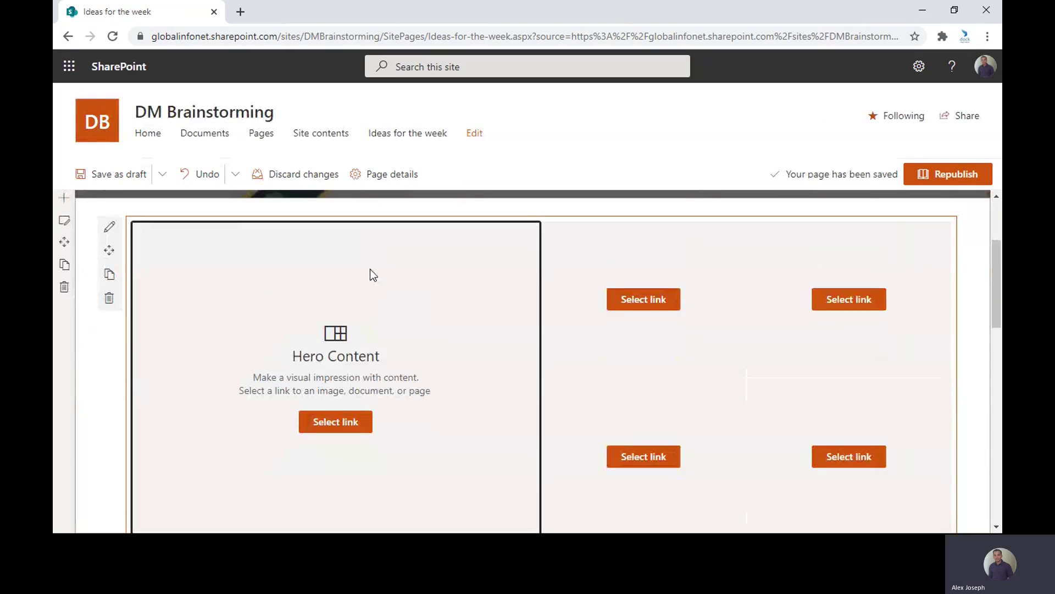
Set the Hero layout to Three tiles after trying Five tiles, then start picking the left tile's image
left_click(109, 229)
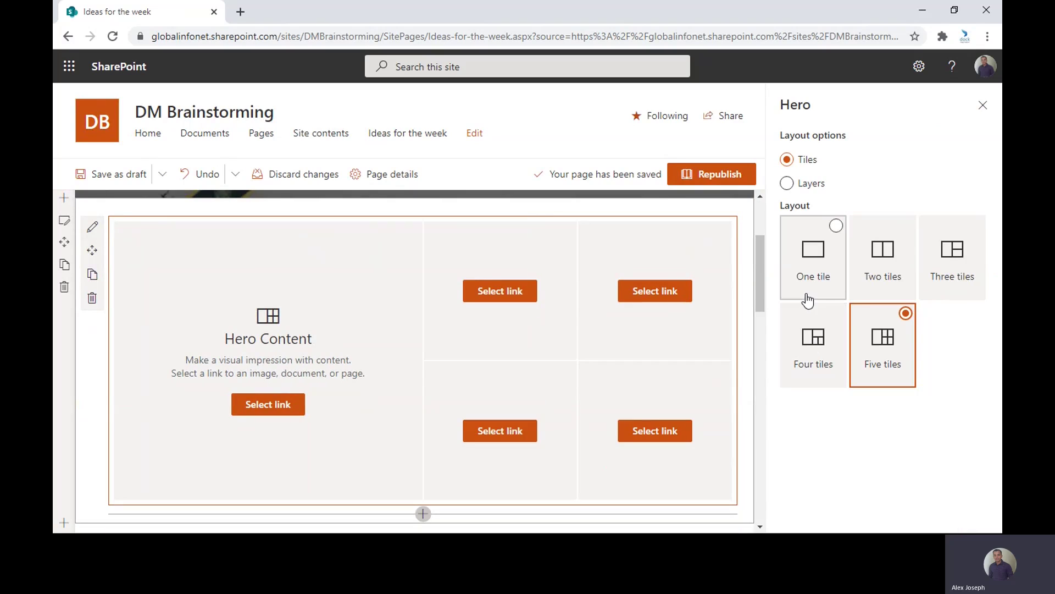
left_click(819, 259)
left_click(887, 267)
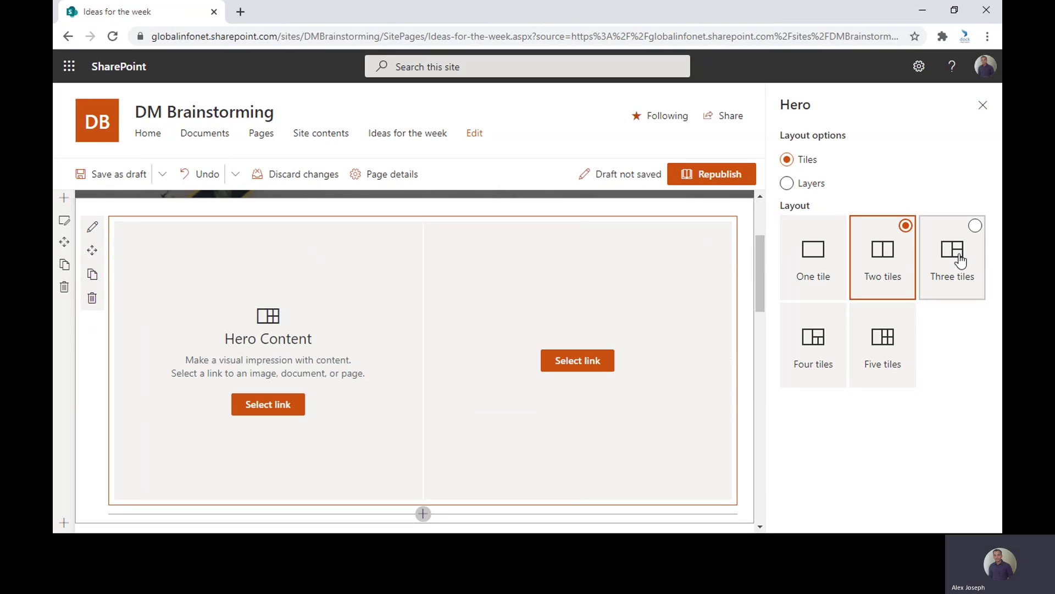
left_click(961, 260)
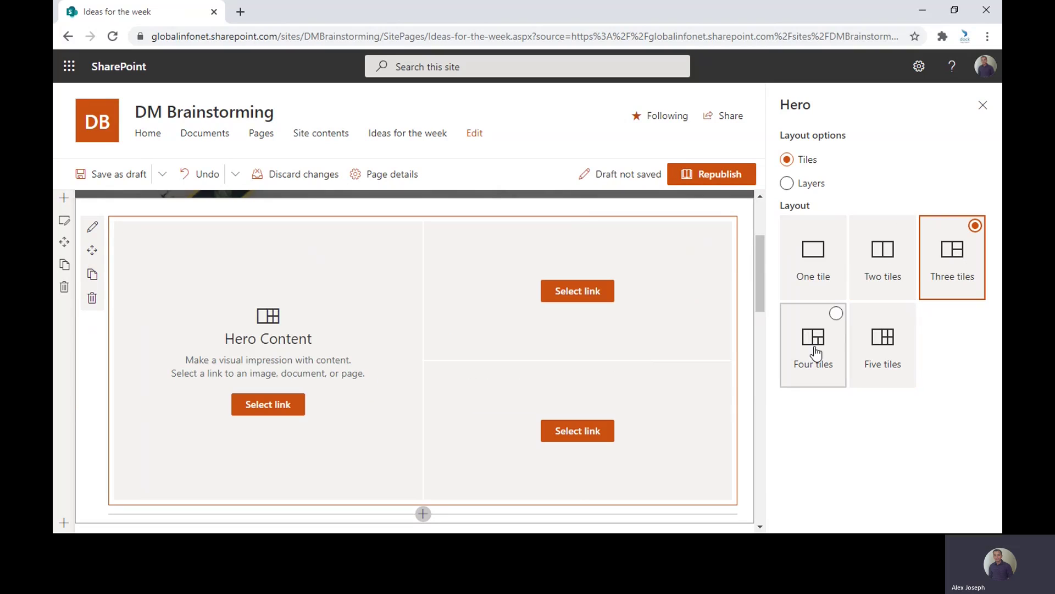
left_click(885, 356)
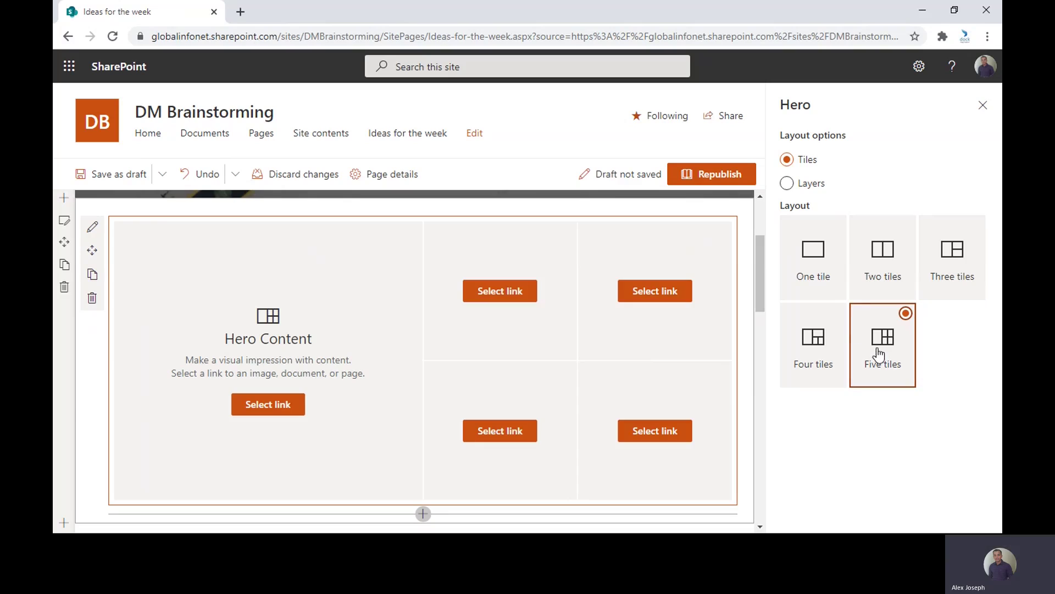
left_click(955, 262)
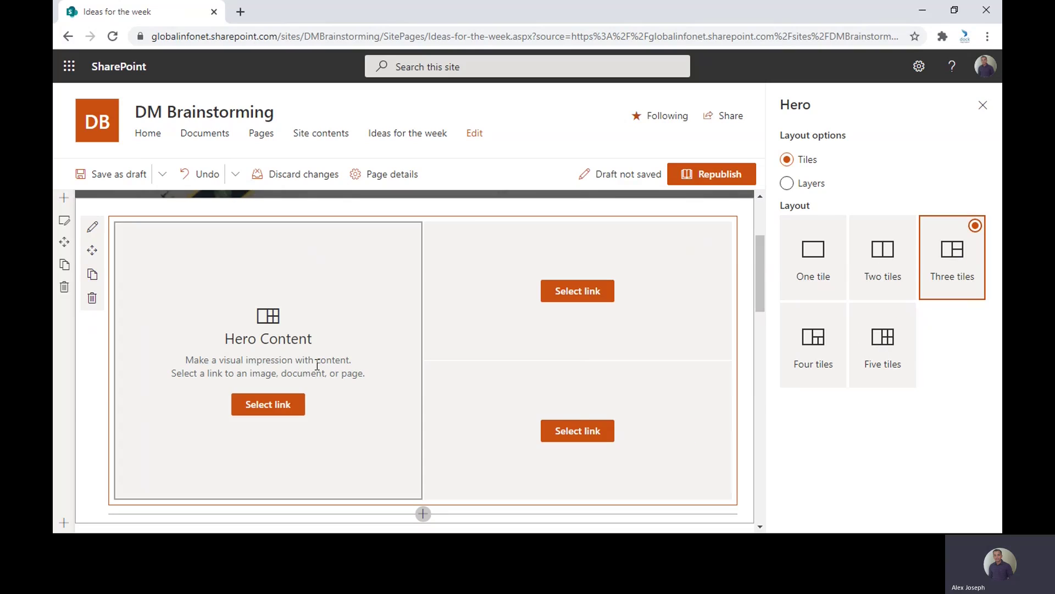
left_click(275, 411)
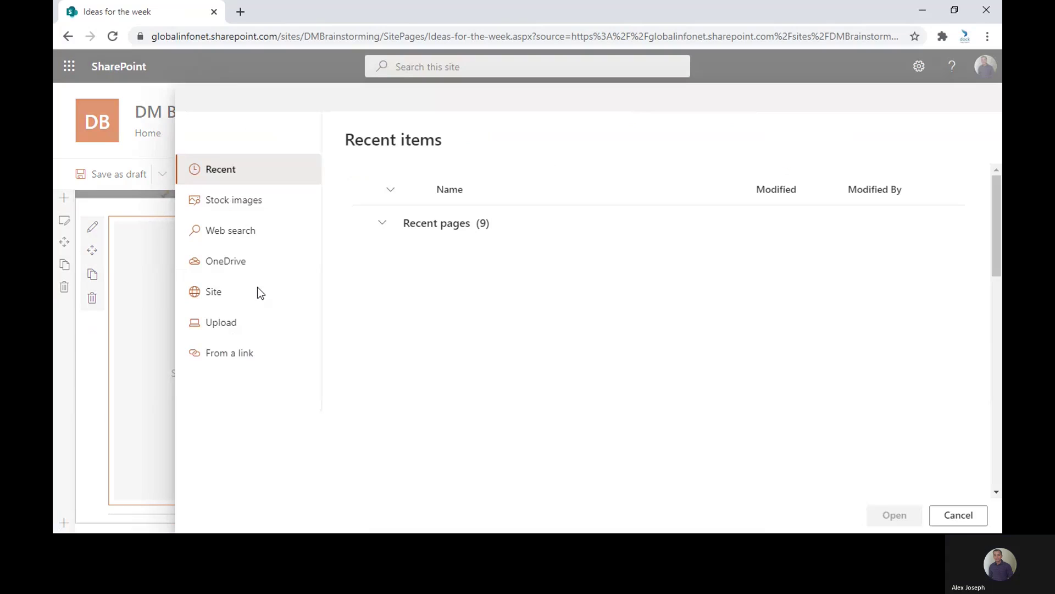
Insert the birds-on-a-wire stock photo into the Hero's large left tile
left_click(252, 203)
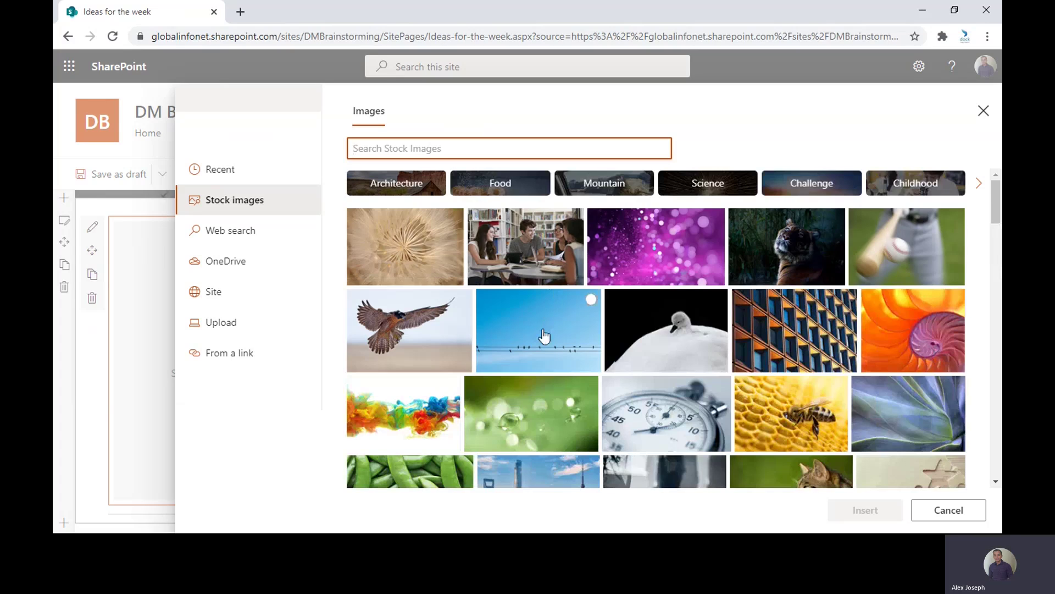
left_click(544, 335)
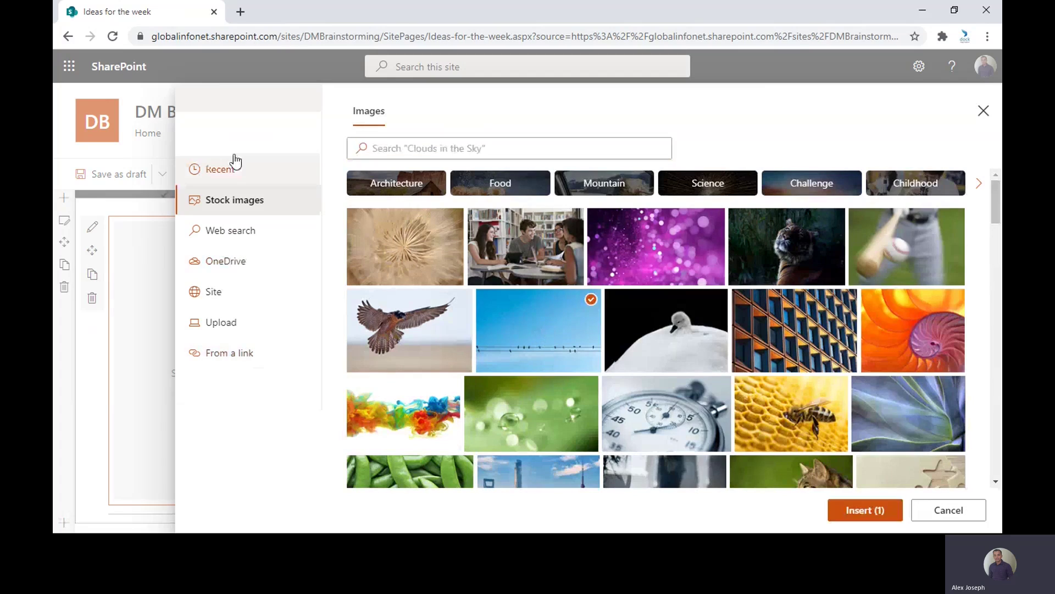
left_click(867, 511)
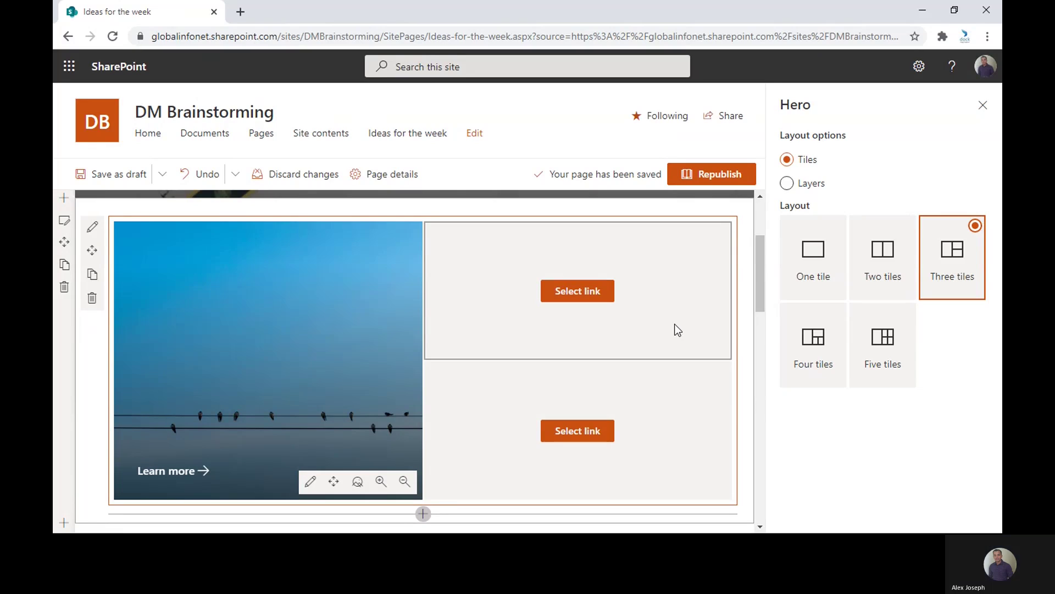
Insert stock photos into the right-hand Hero tiles: a baseball on top, pink flowers below
left_click(578, 292)
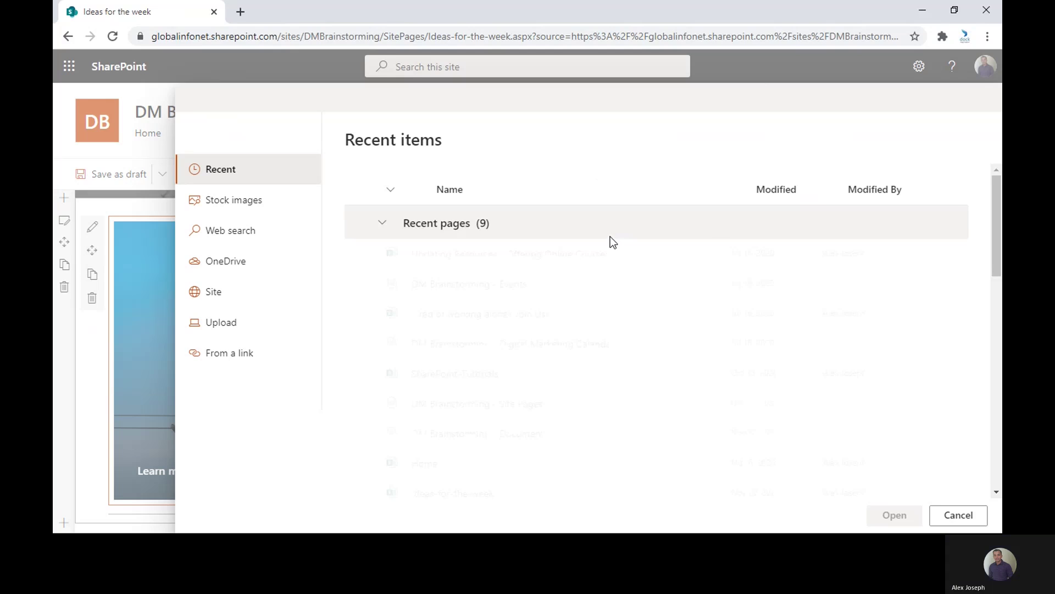
left_click(244, 208)
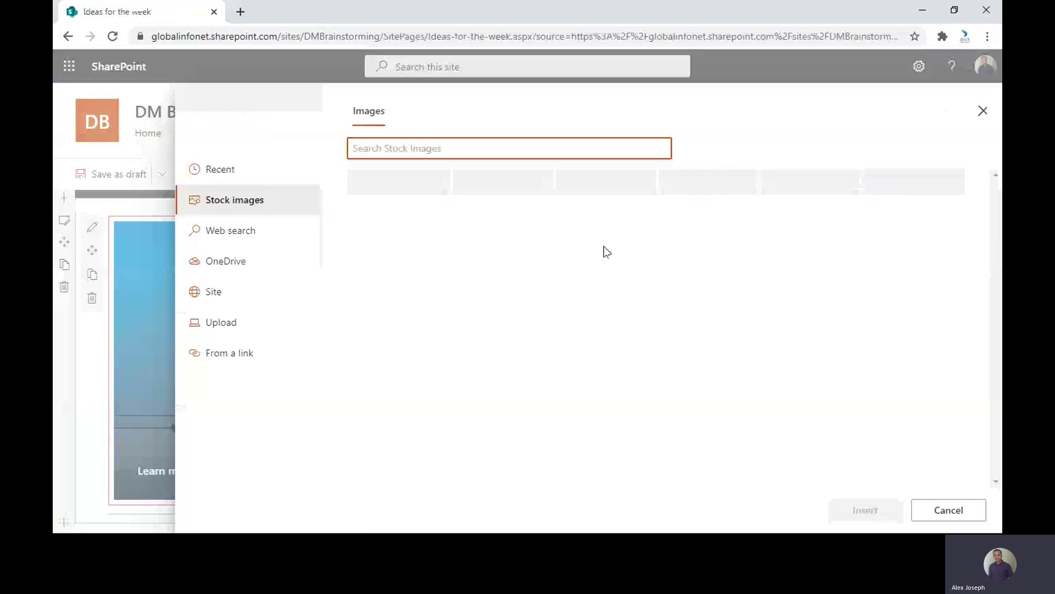
left_click(737, 319)
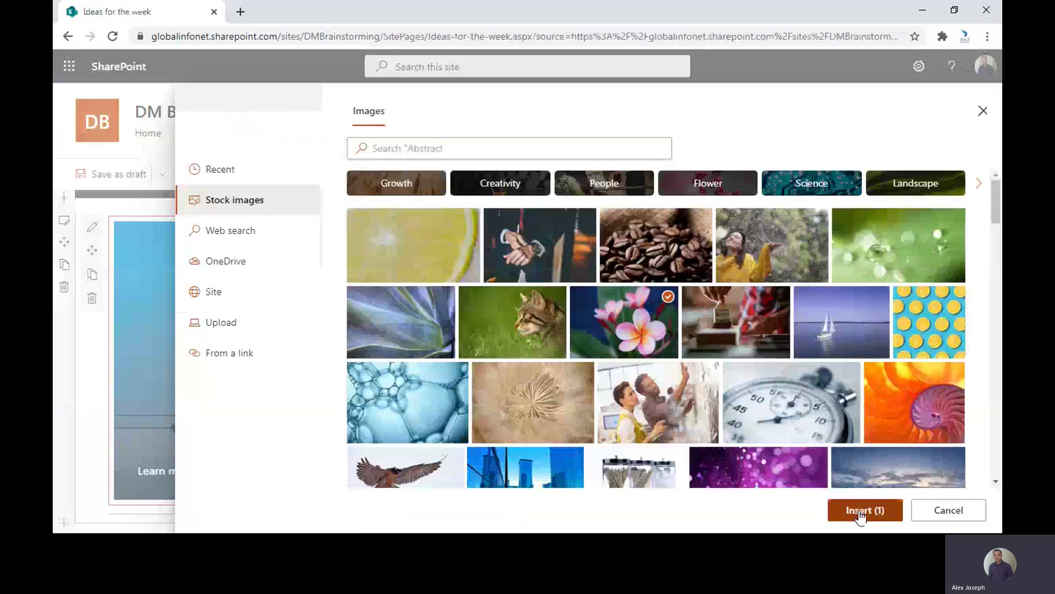
left_click(863, 509)
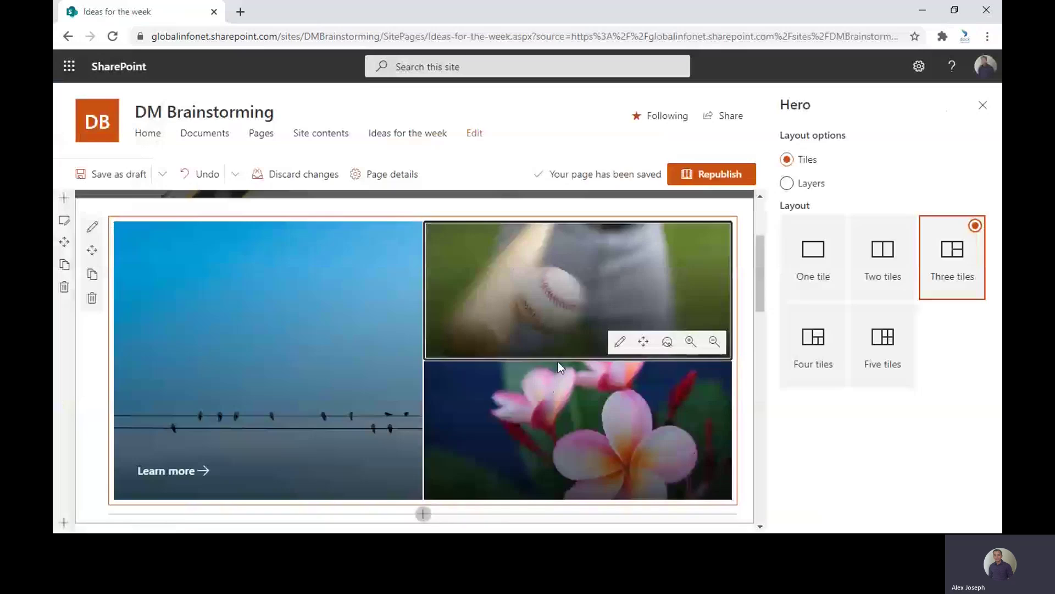
Keep the baseball tile's custom image background after briefly trying Color block
left_click(619, 346)
left_click(843, 286)
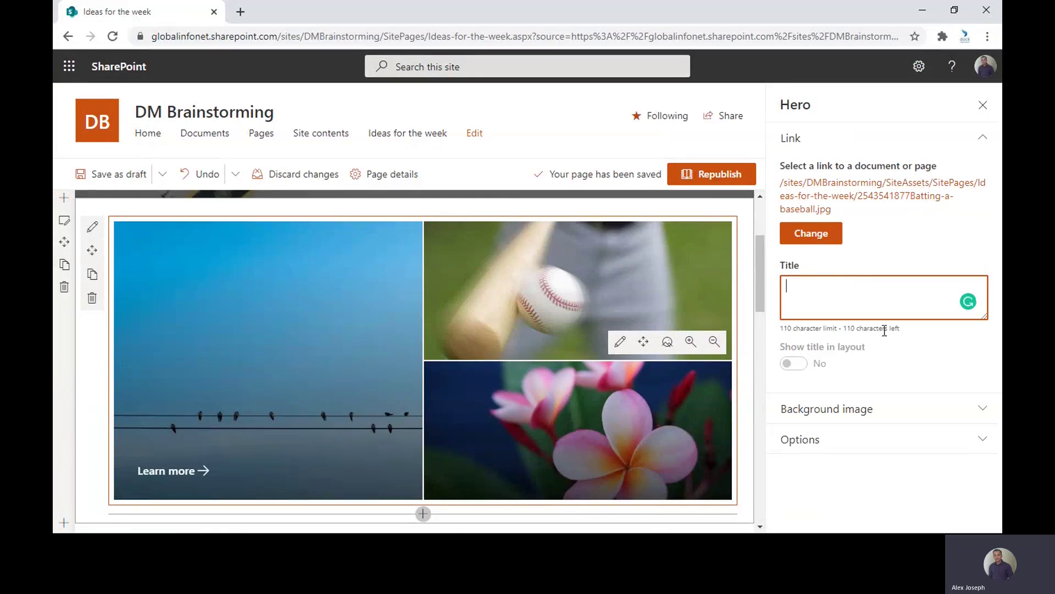
left_click(855, 408)
scroll(858, 374, "down", 3)
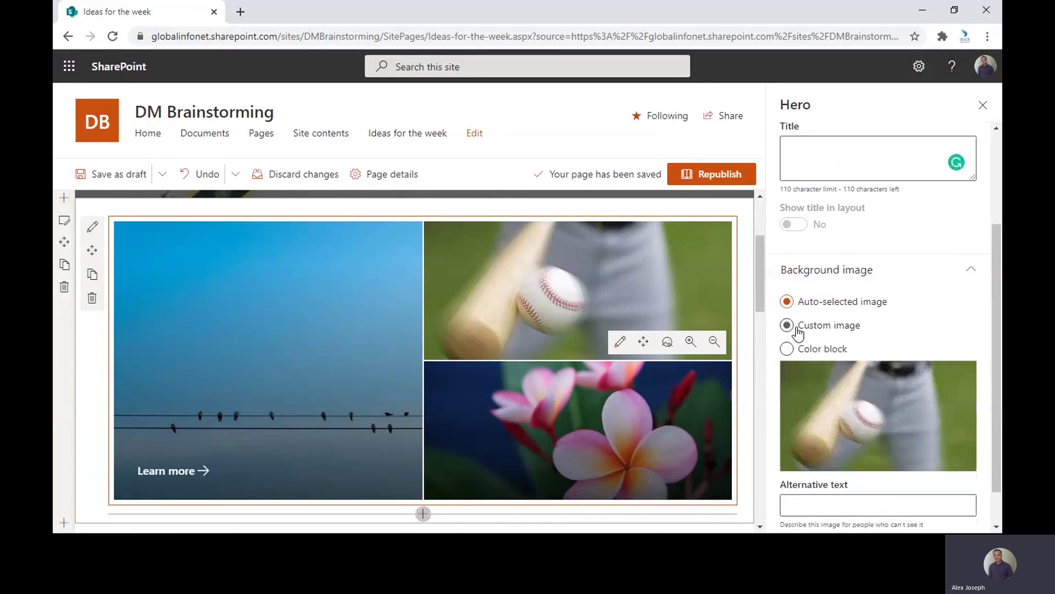
left_click(797, 328)
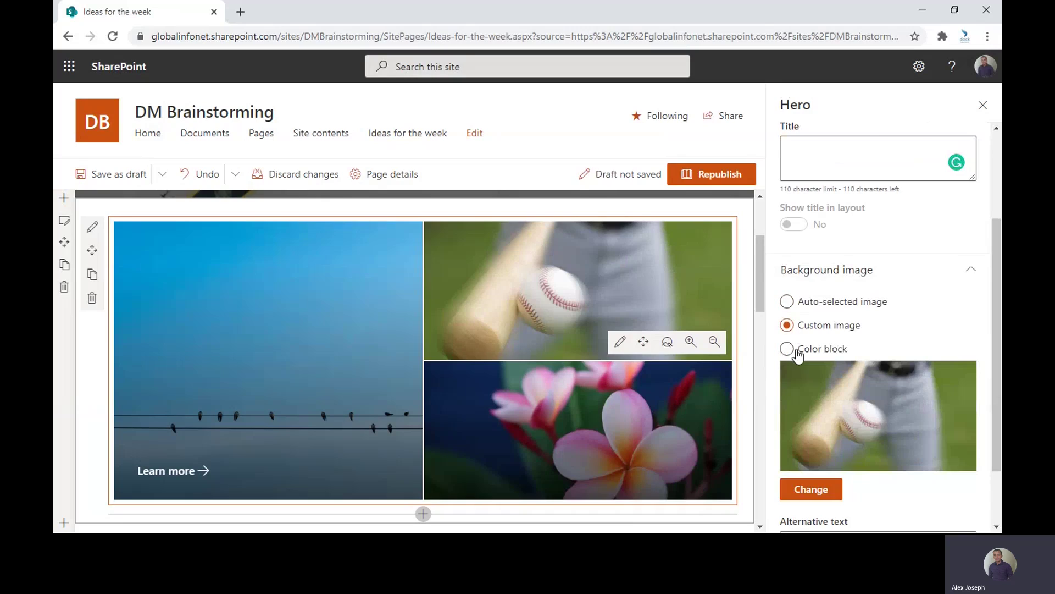
left_click(795, 350)
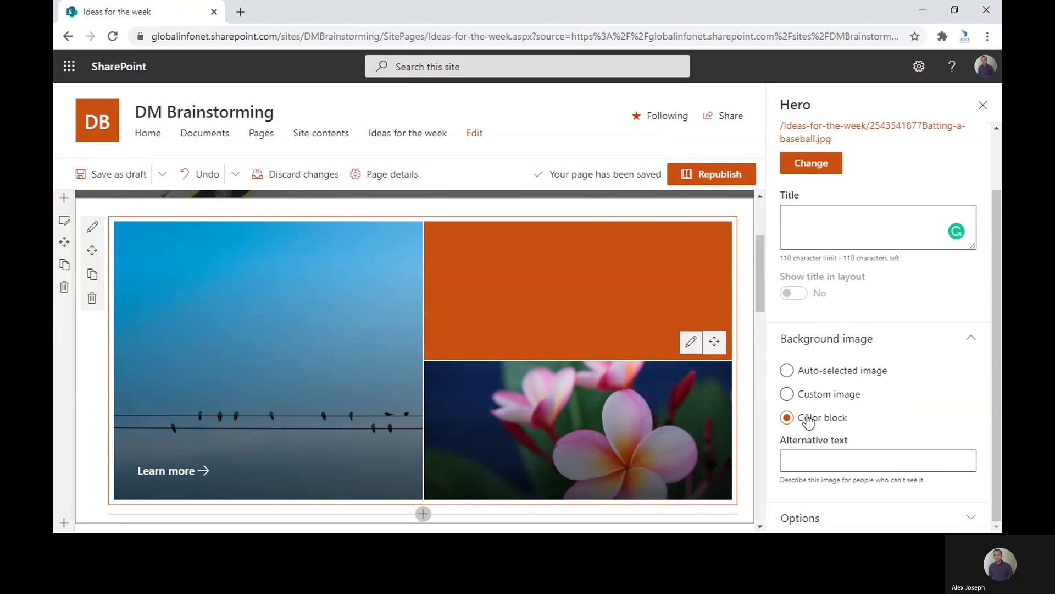
left_click(788, 393)
Expand the baseball tile's Options section below its alternative text field
left_click(822, 465)
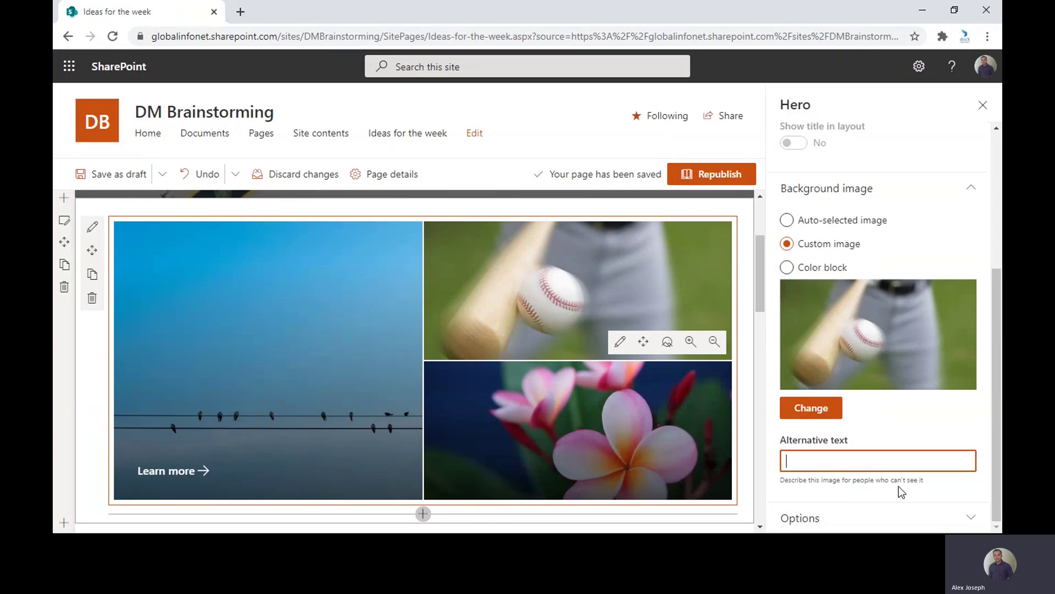
left_click(804, 521)
scroll(806, 522, "down", 3)
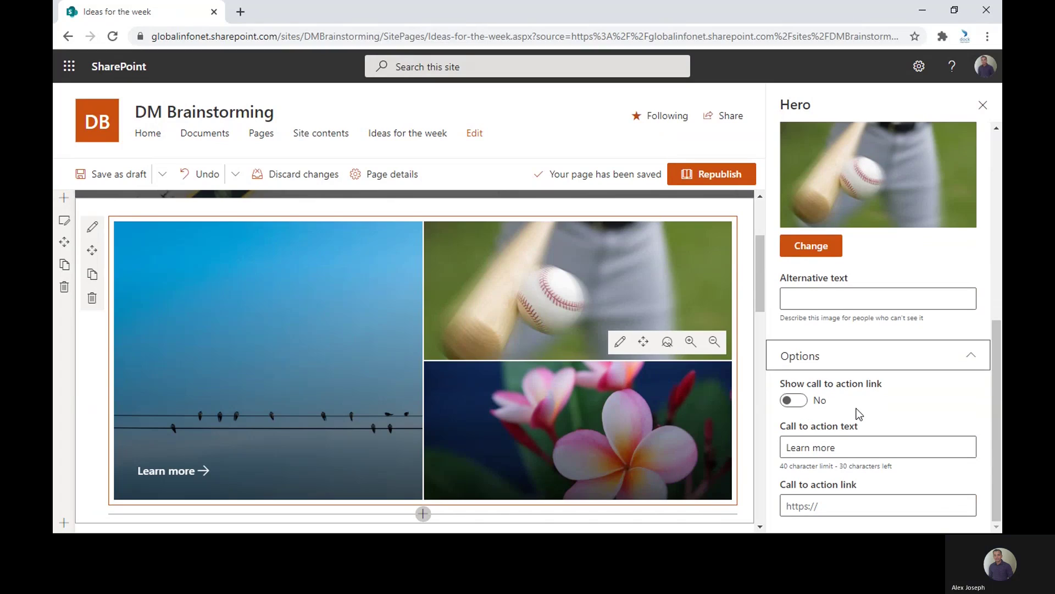
Turn on the baseball tile's call-to-action link, keeping the text 'Learn more'
left_click(800, 403)
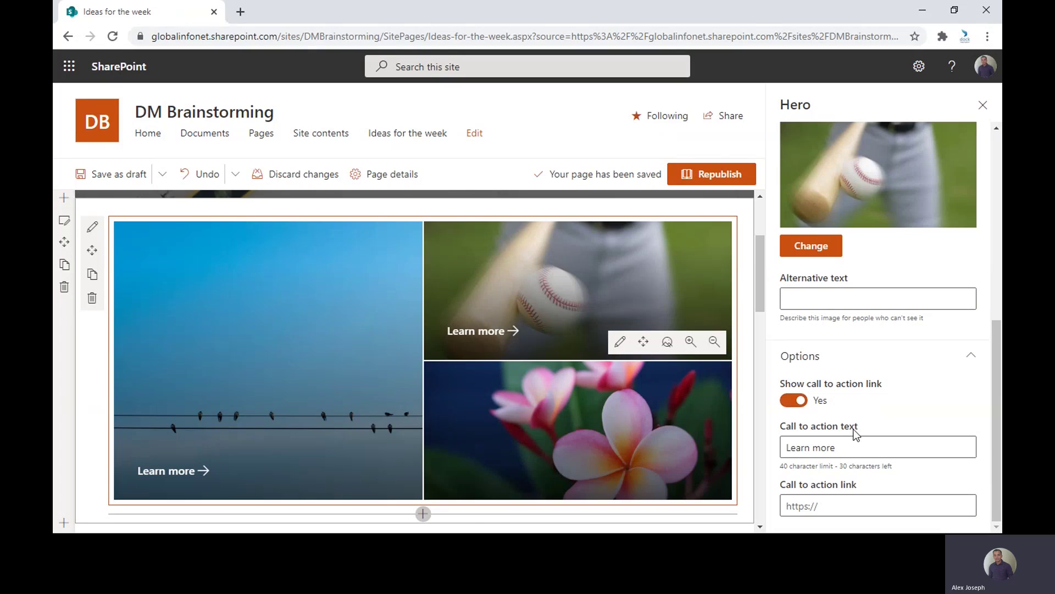
left_click(847, 446)
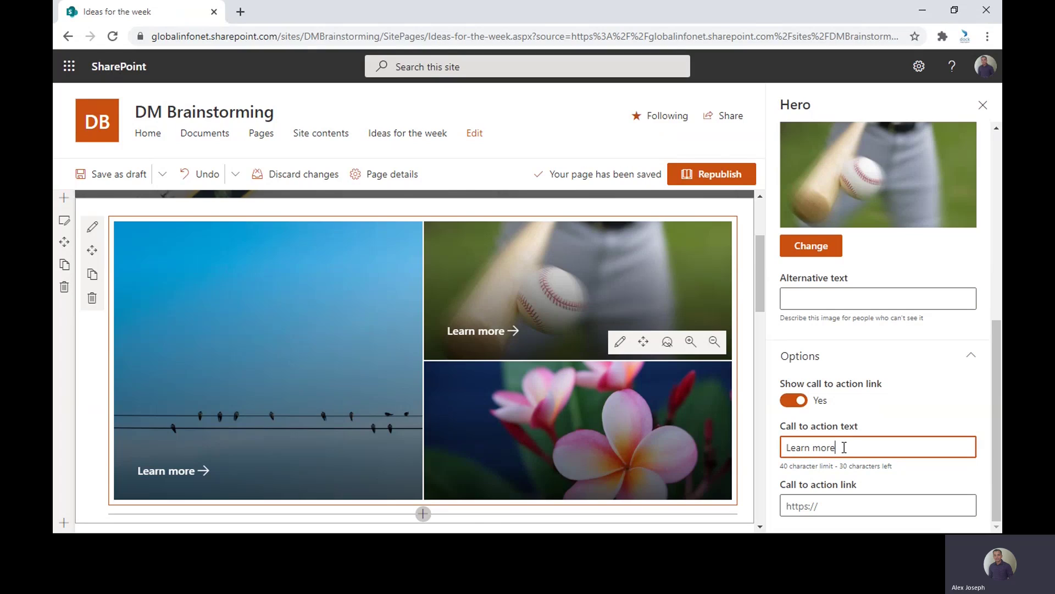
left_click_drag(847, 447, 787, 458)
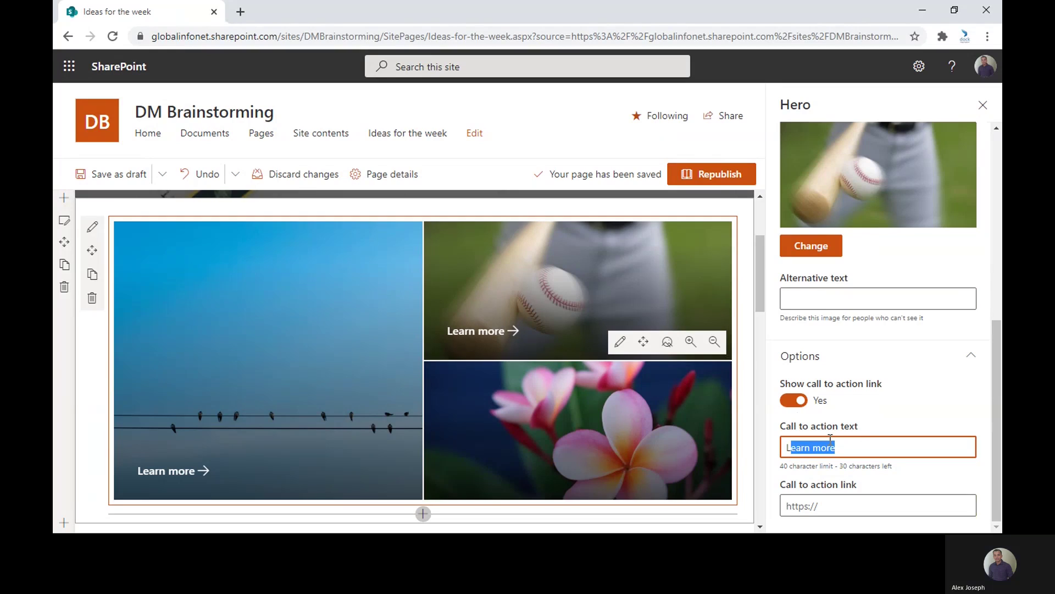
left_click(850, 450)
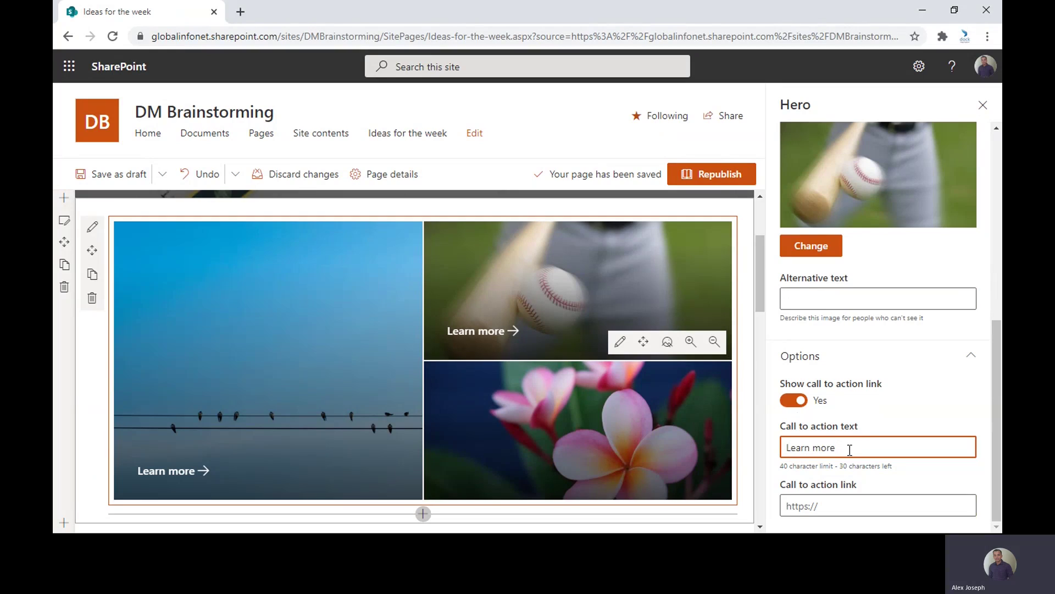
left_click_drag(850, 450, 784, 448)
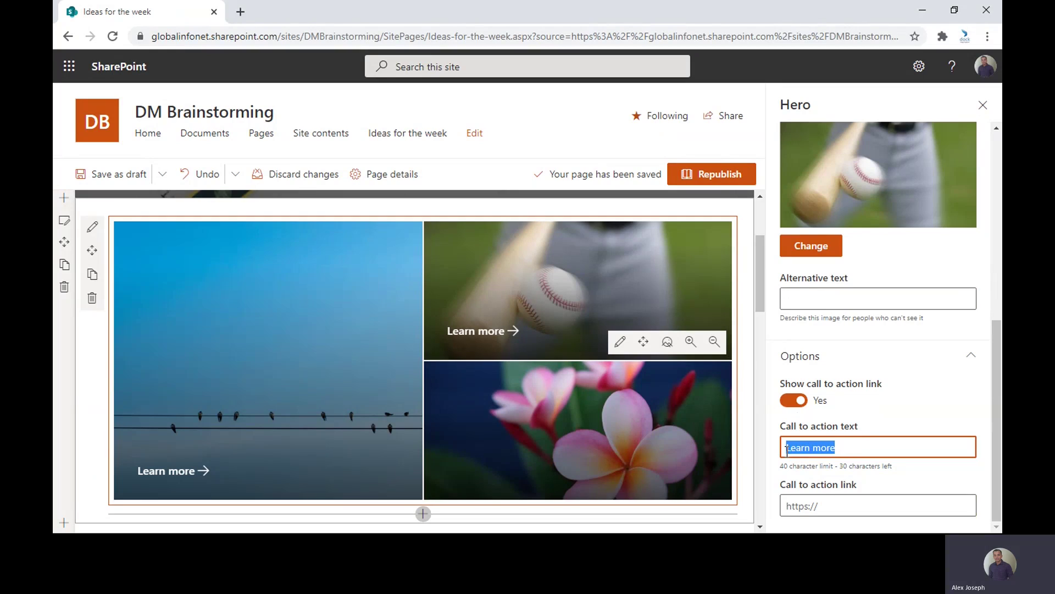
left_click(822, 504)
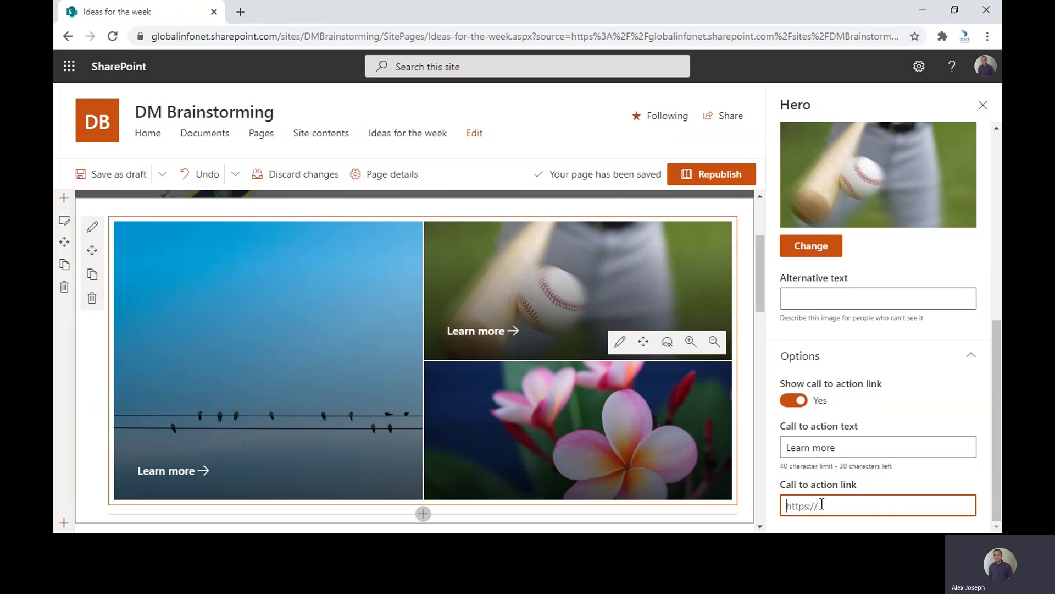
scroll(567, 357, "up", 1)
Republish the Ideas for the week page and review the published Hero tiles
scroll(565, 353, "up", 3)
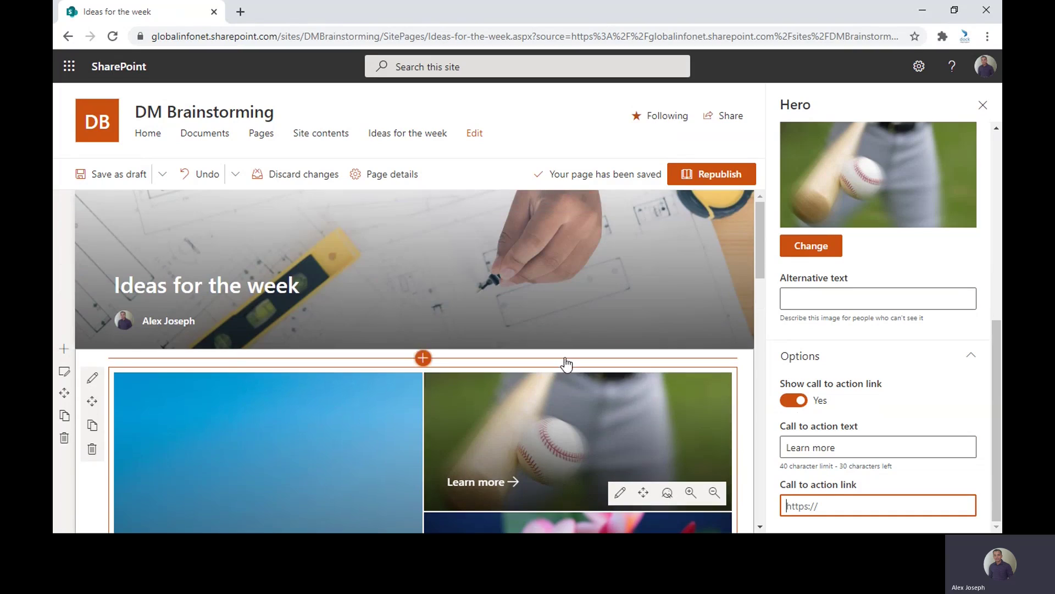
scroll(467, 401, "down", 5)
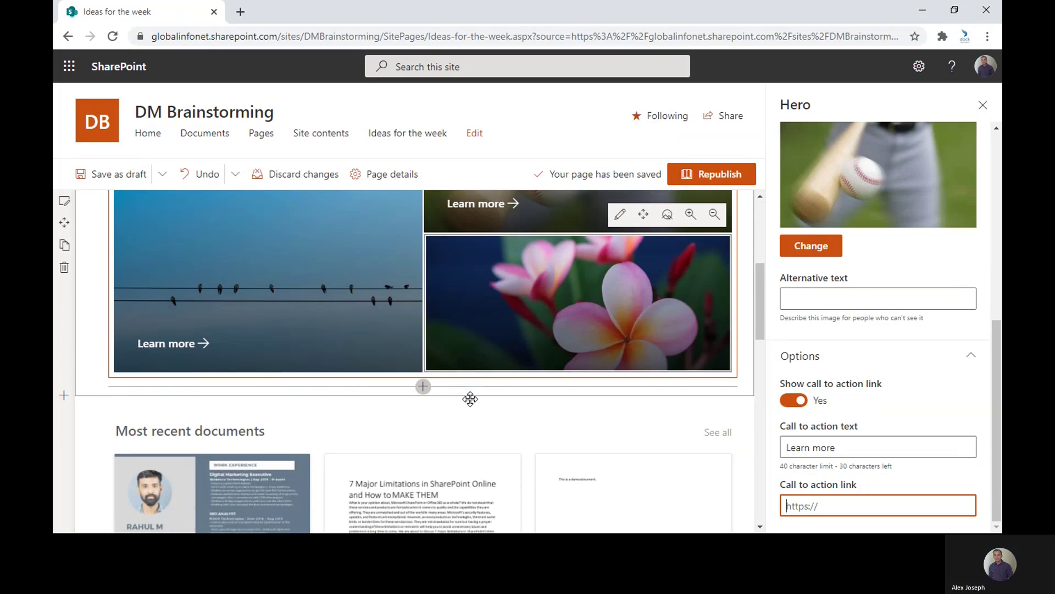
scroll(683, 273, "up", 4)
left_click(702, 177)
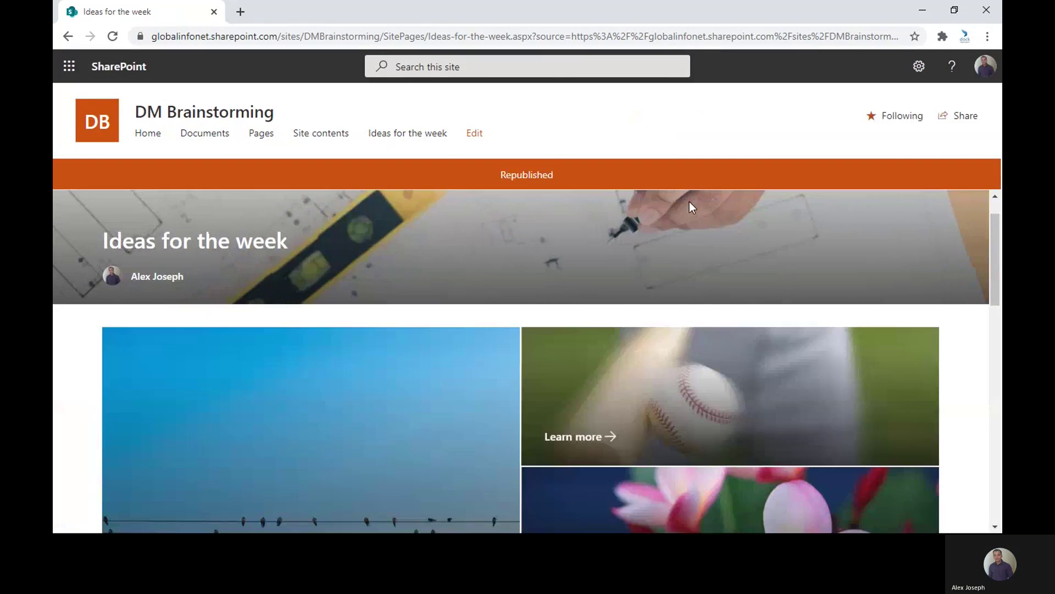
scroll(490, 323, "down", 3)
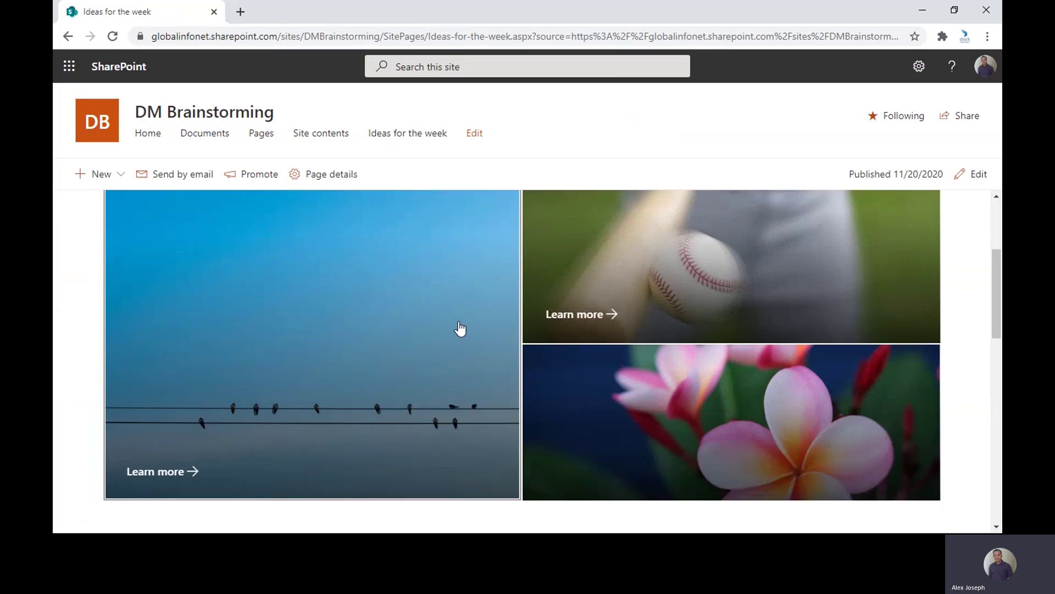
scroll(460, 328, "up", 3)
scroll(461, 328, "down", 3)
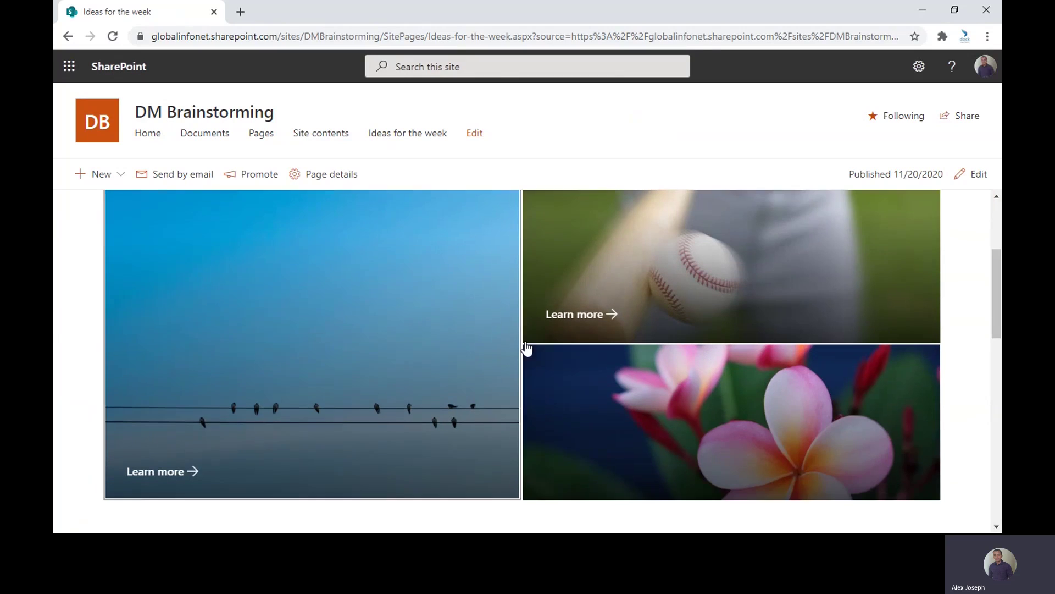
scroll(549, 356, "up", 2)
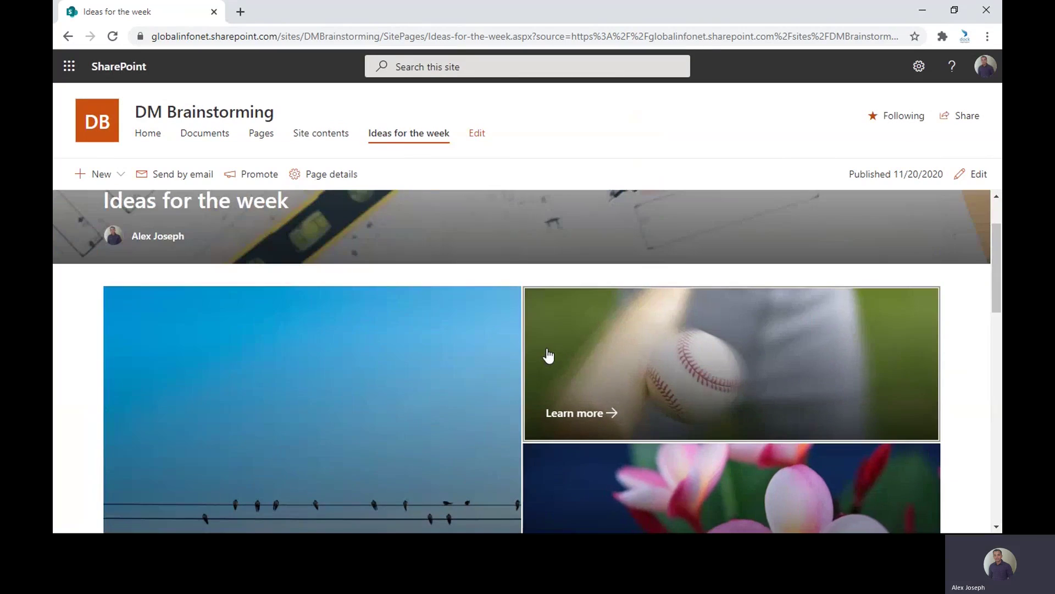